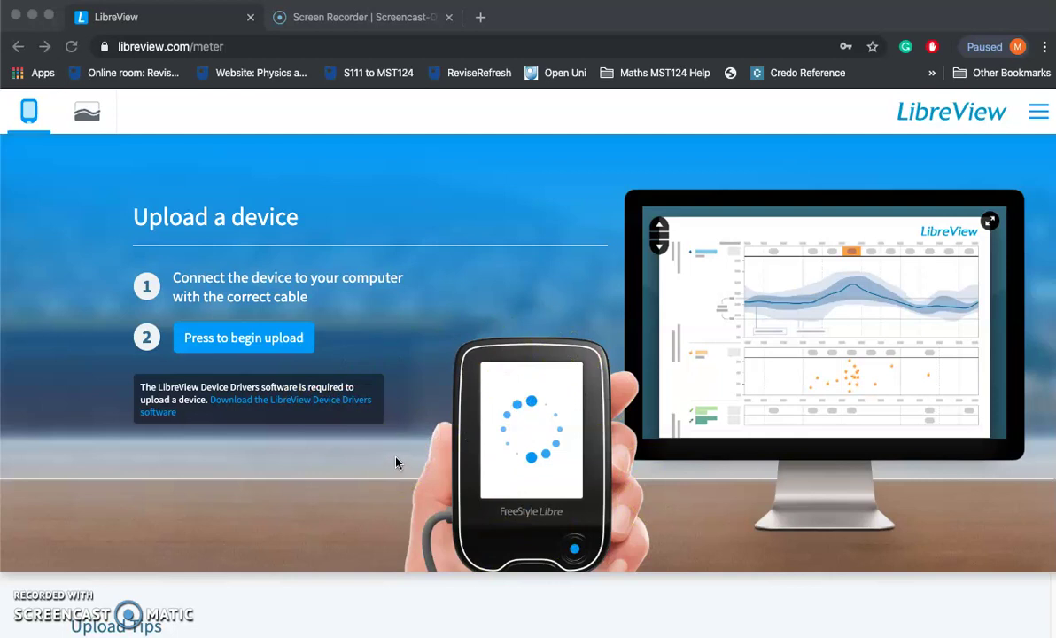
Step: Bring the Chrome window showing LibreView's Upload a device page into focus
left_click(93, 118)
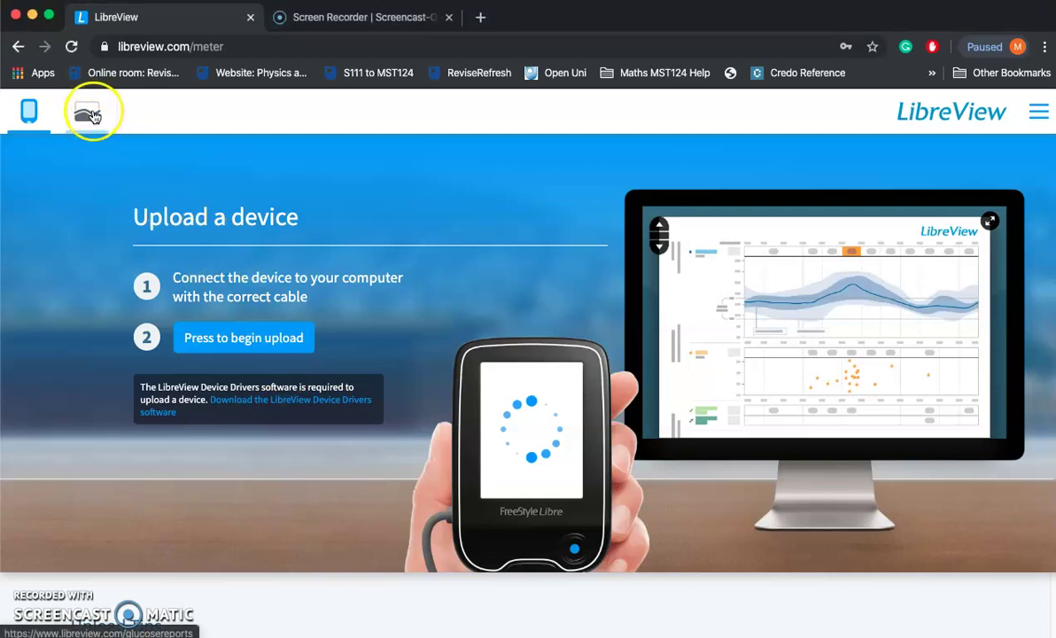
Step: Open Glucose History and browse the two-week report cards from Jan 2, 2020 back to January 2019
left_click(94, 117)
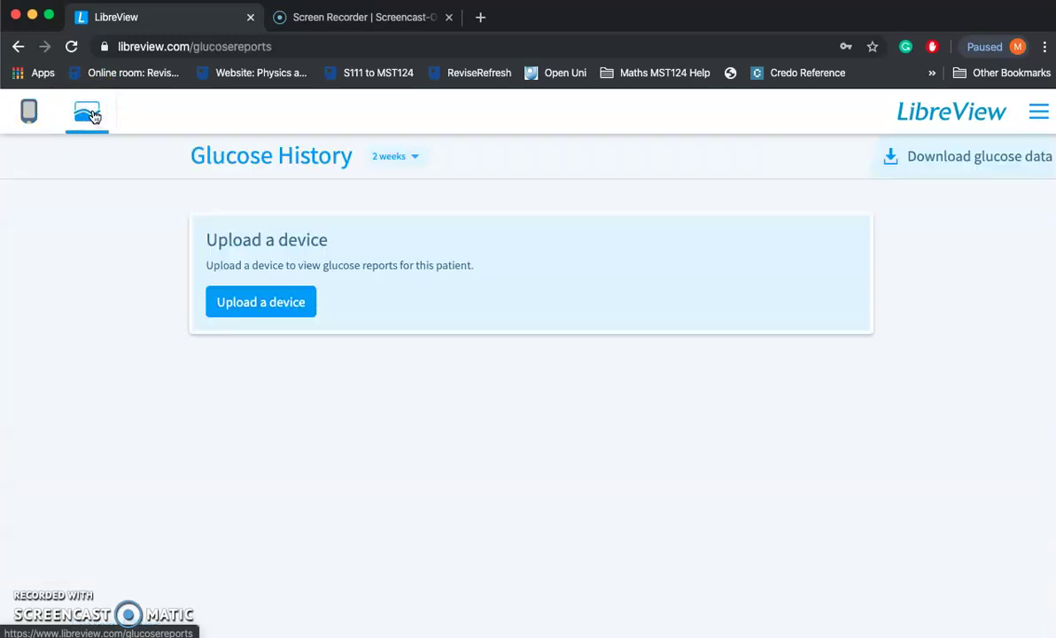
scroll(719, 403, "down", 3)
scroll(720, 403, "down", 5)
scroll(719, 403, "down", 6)
scroll(719, 403, "down", 5)
scroll(794, 415, "down", 11)
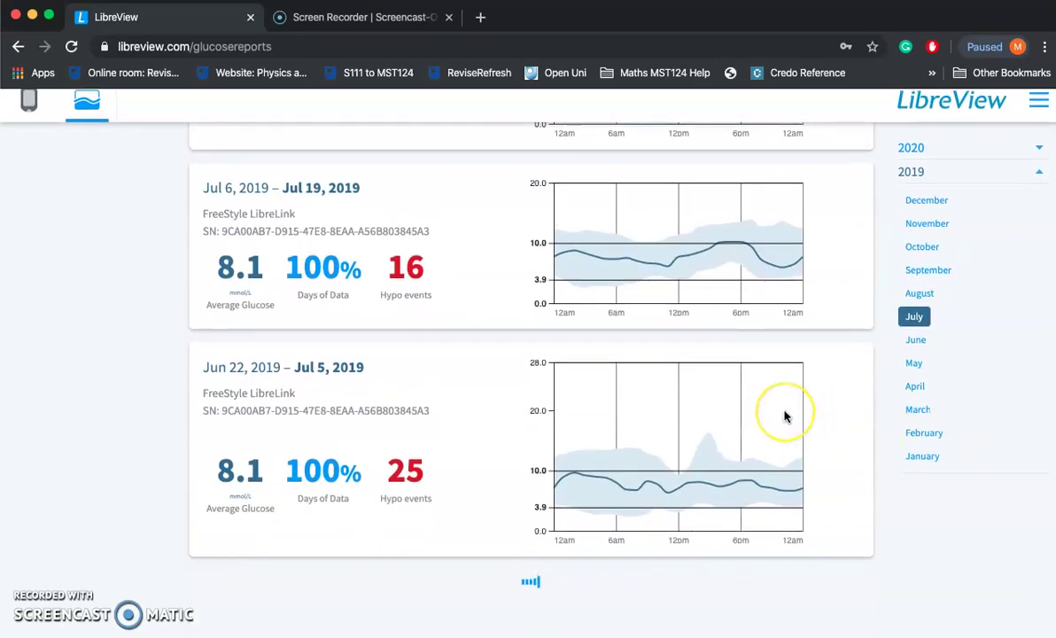
scroll(784, 416, "down", 10)
scroll(784, 417, "down", 9)
scroll(784, 417, "down", 7)
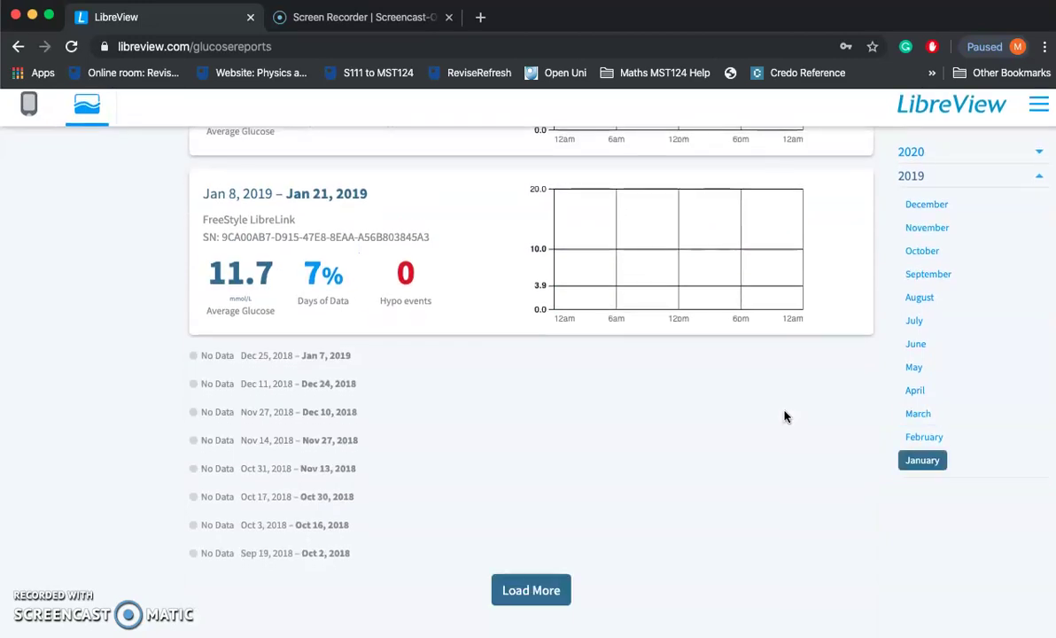
scroll(785, 417, "up", 2)
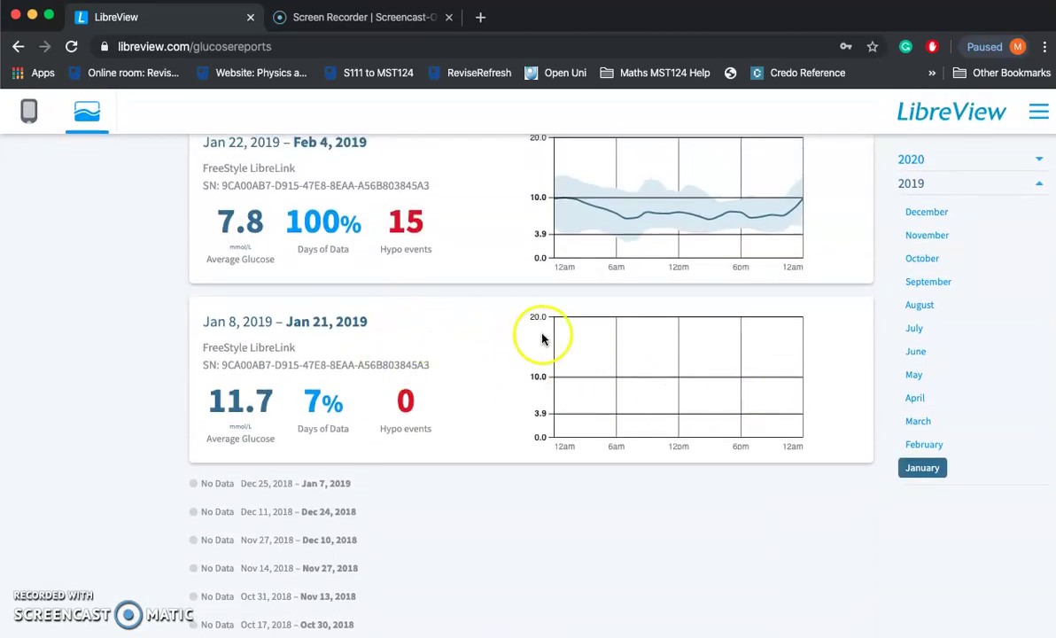
scroll(515, 424, "up", 20)
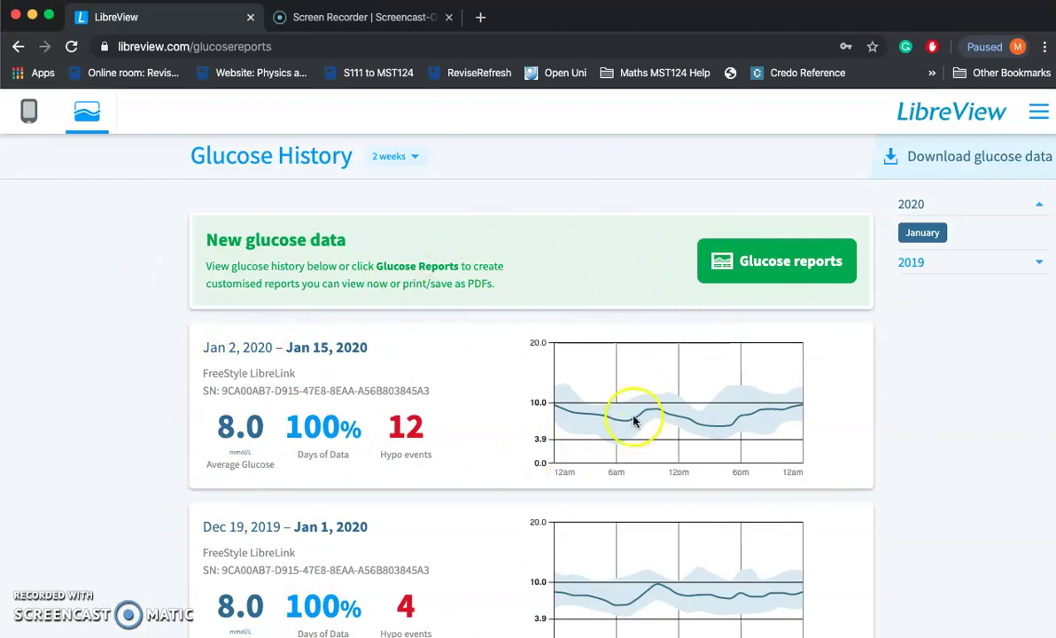
scroll(596, 448, "down", 5)
scroll(596, 447, "up", 3)
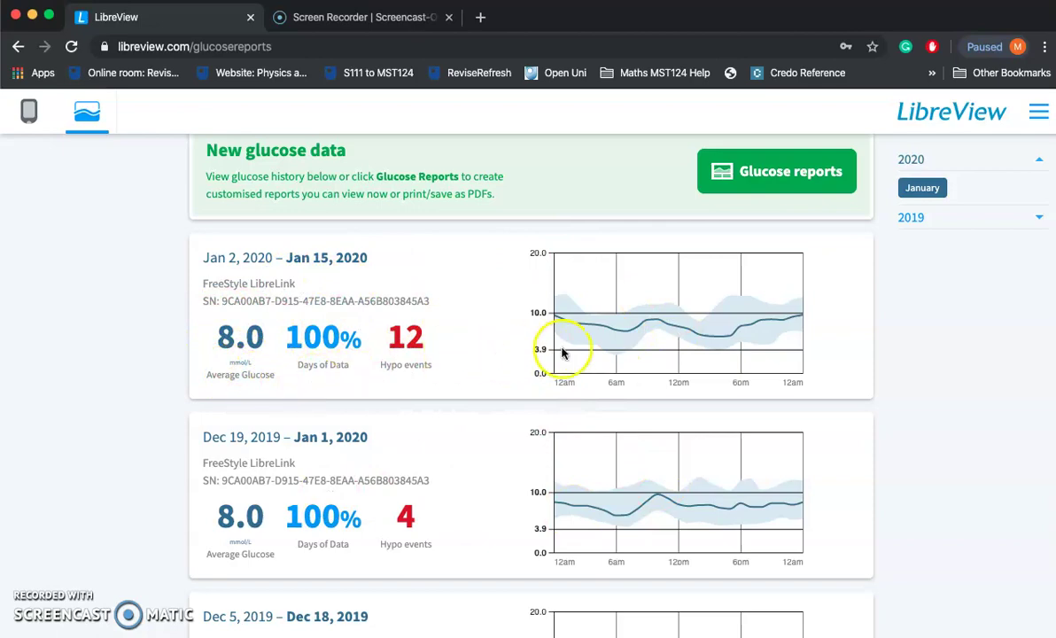
scroll(544, 353, "down", 5)
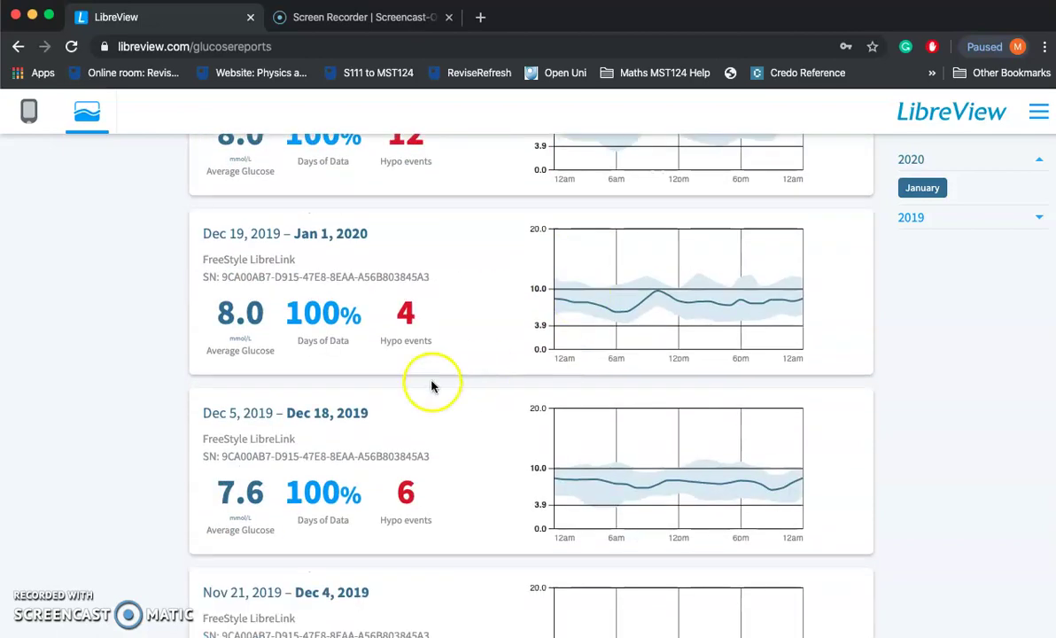
scroll(412, 406, "down", 10)
scroll(416, 398, "up", 7)
scroll(415, 398, "up", 10)
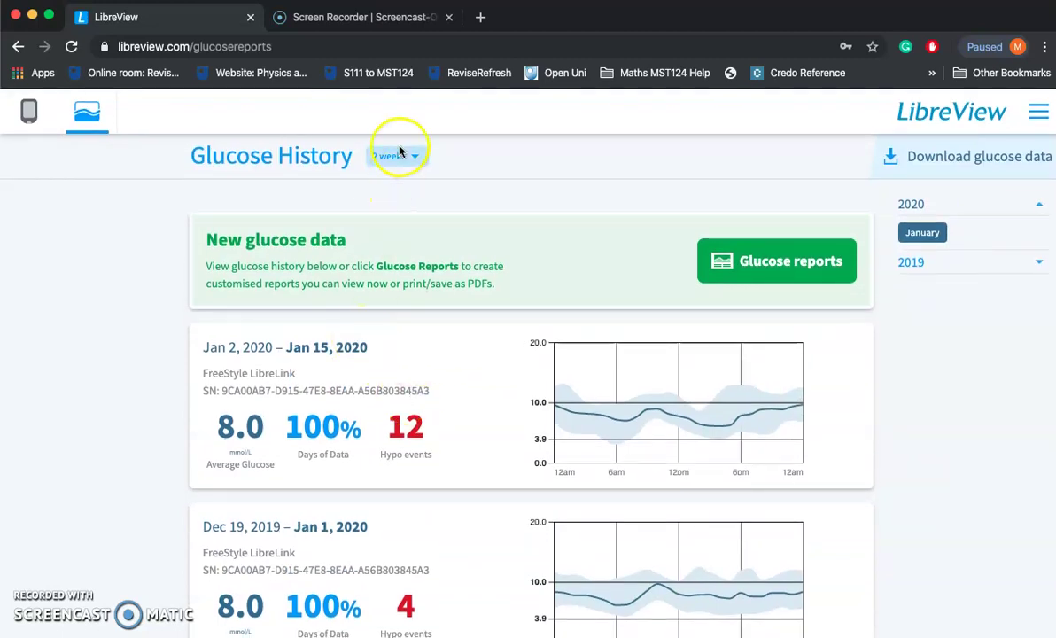
left_click(399, 156)
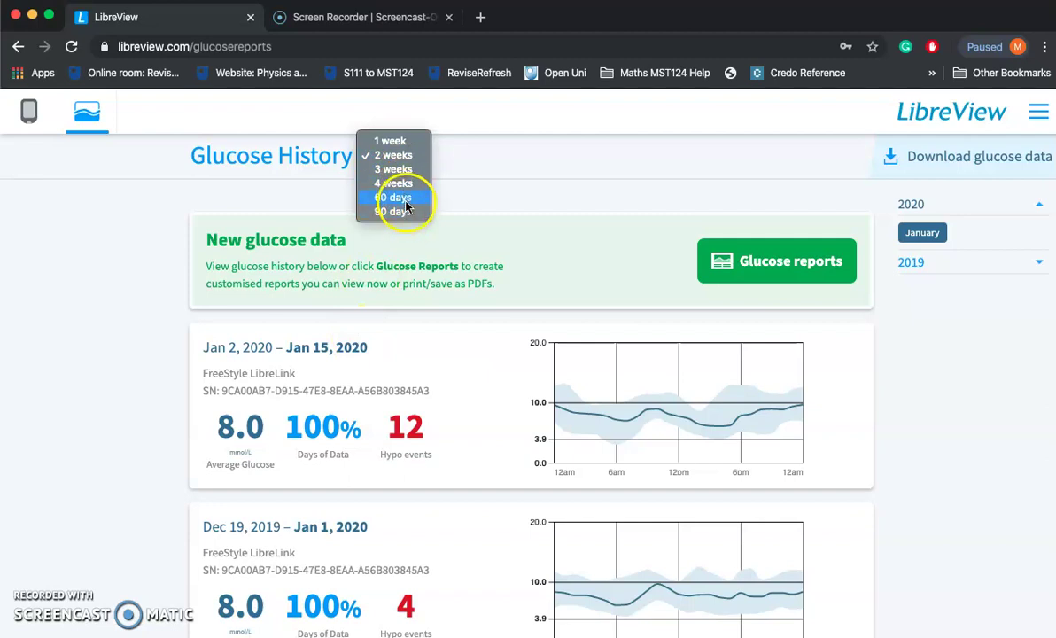
left_click(407, 213)
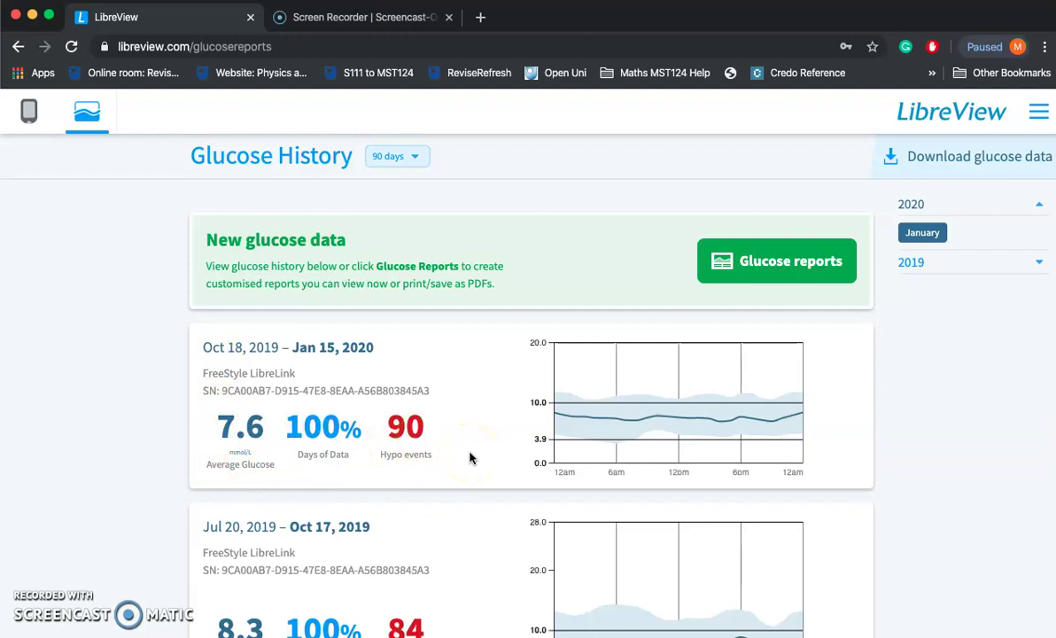
scroll(480, 450, "down", 6)
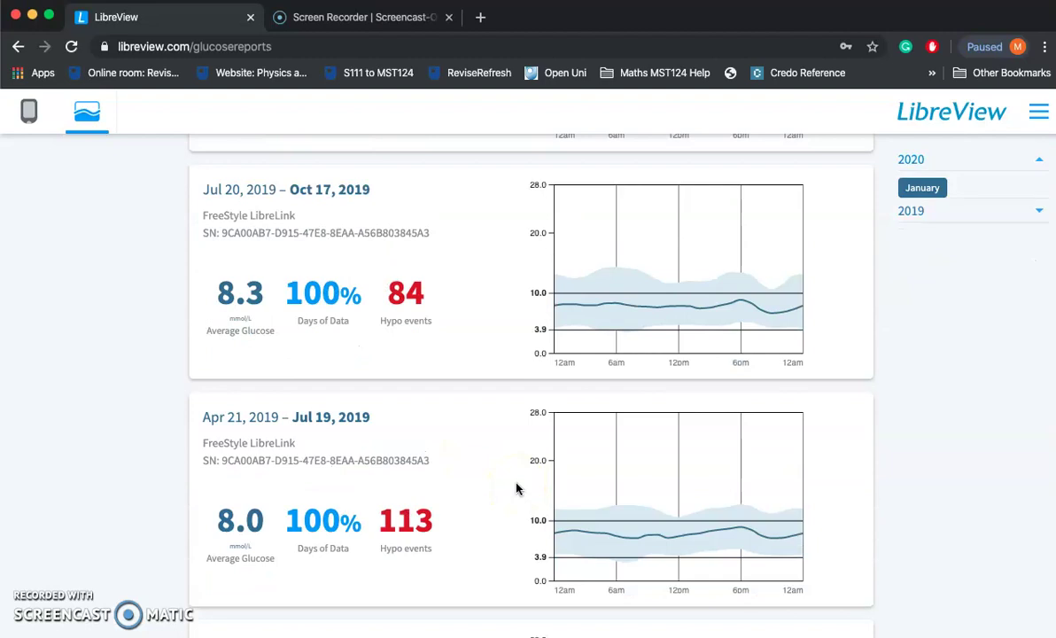
scroll(516, 489, "up", 6)
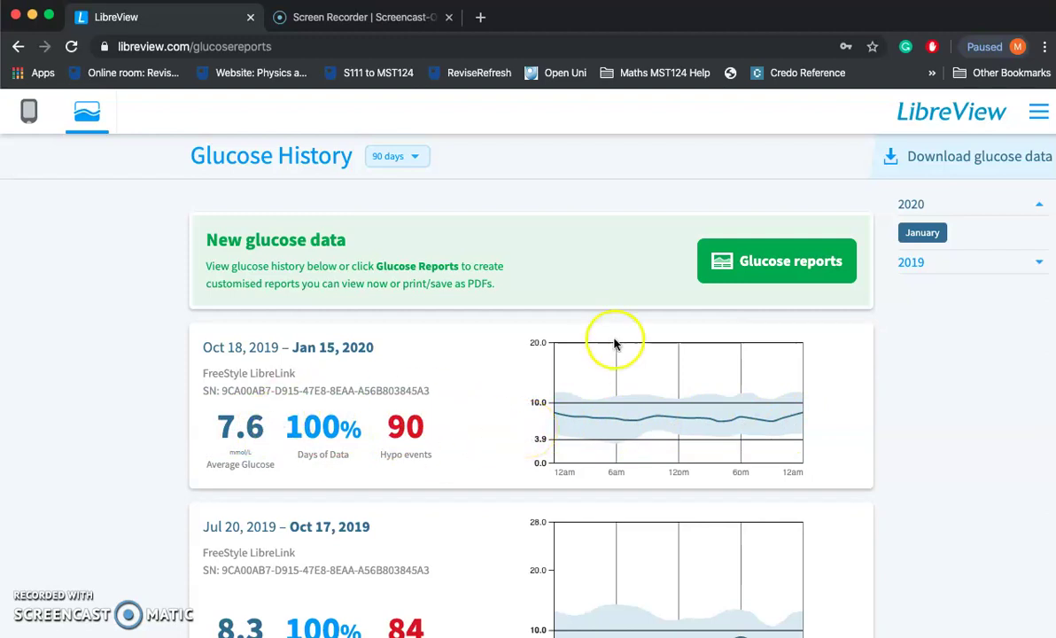
left_click(395, 157)
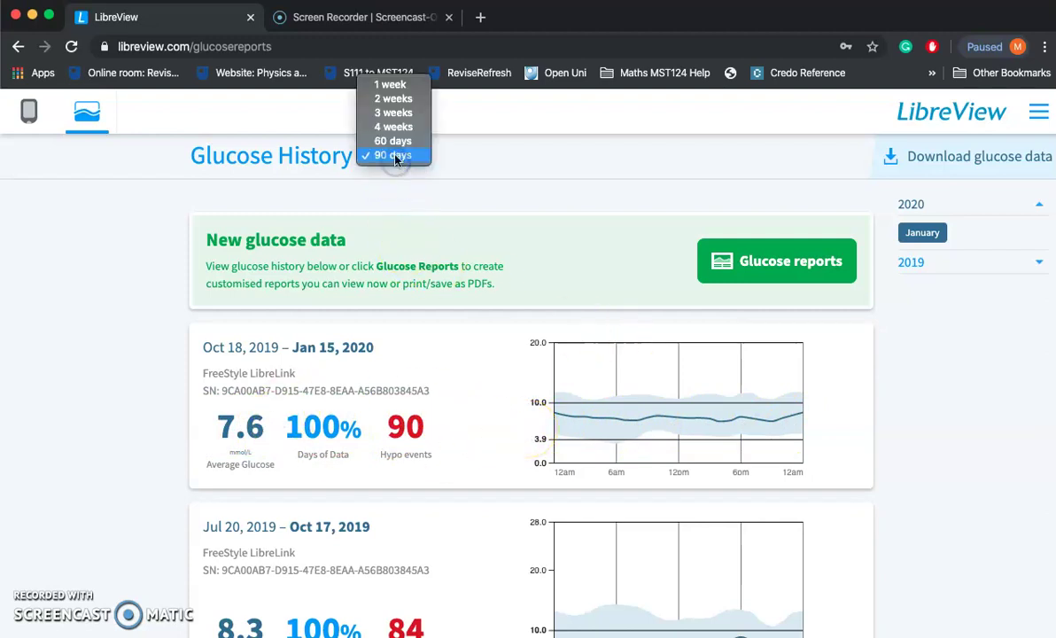
left_click(393, 99)
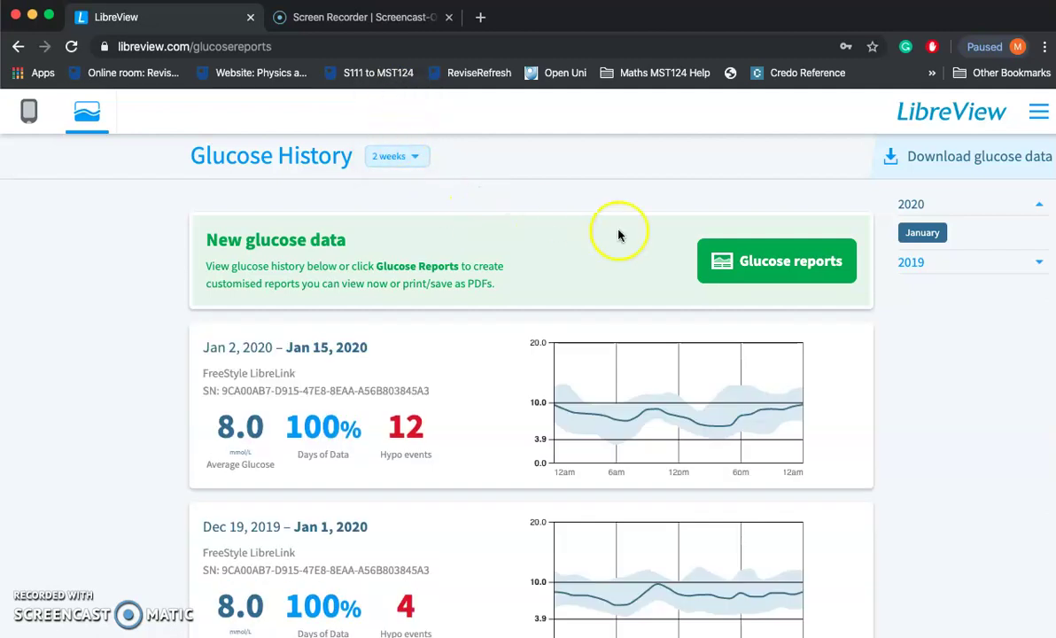
Step: Open Glucose reports, check Daily patterns, then show Glucose Pattern Insights for Dec 19, 2019 – Jan 15, 2020
left_click(783, 262)
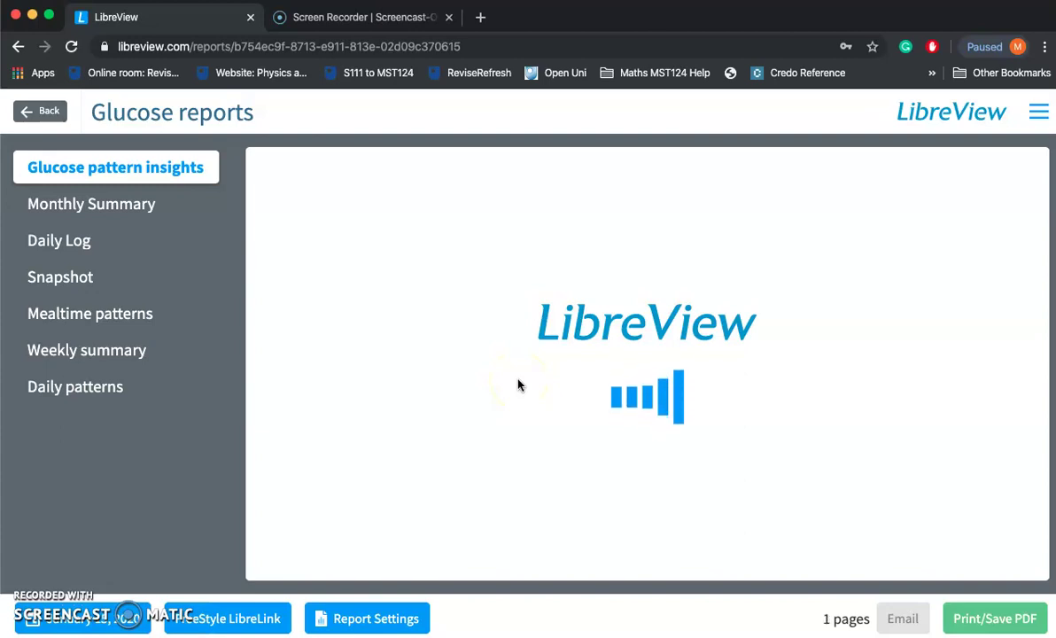
left_click(206, 376)
left_click(135, 173)
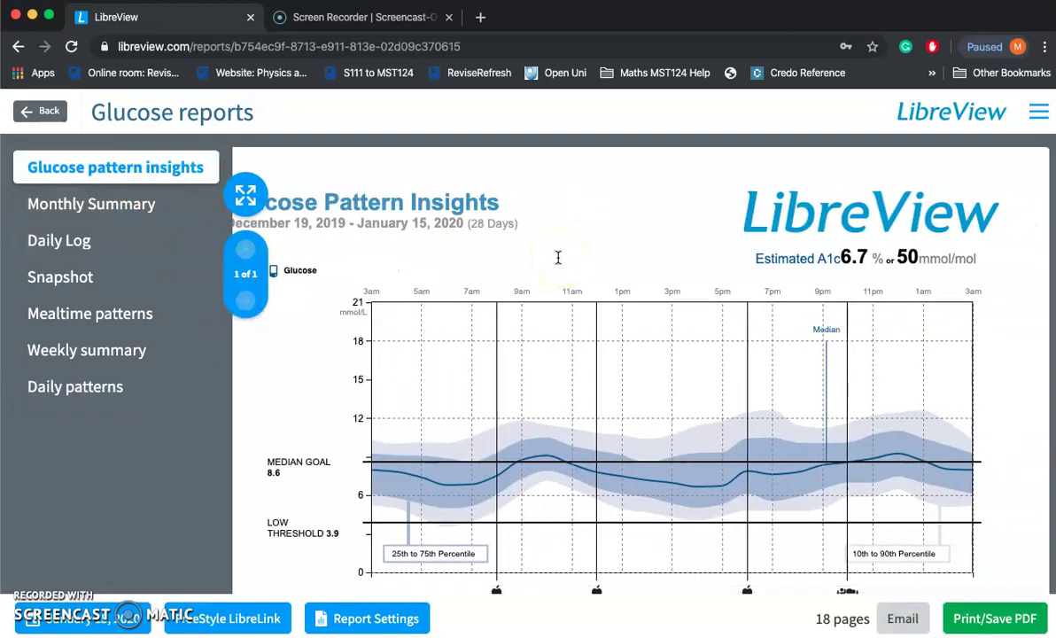
scroll(558, 257, "down", 3)
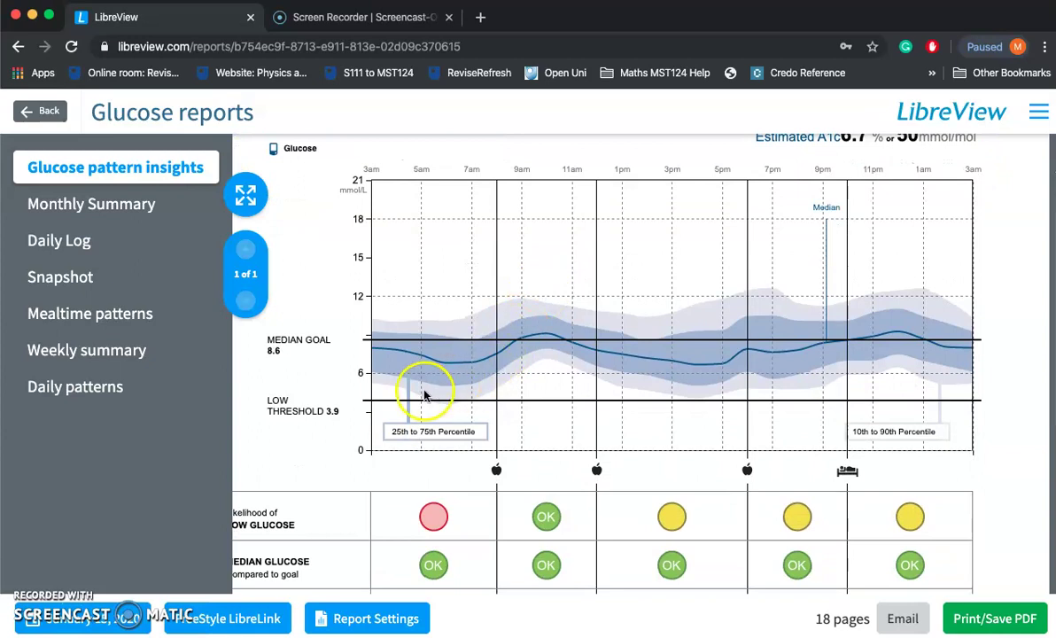
scroll(598, 337, "up", 2)
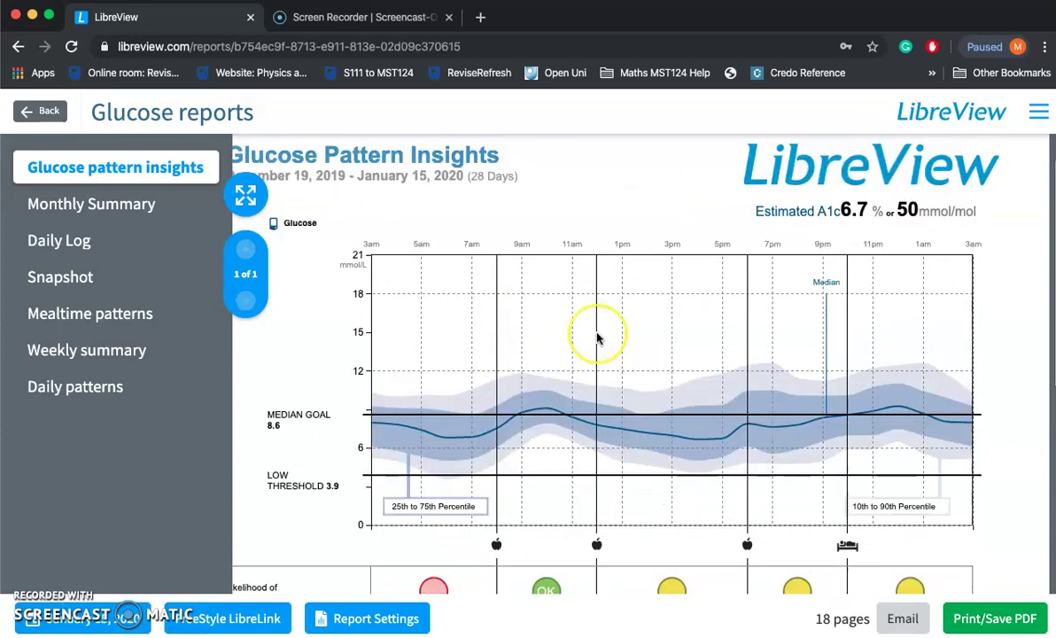
scroll(342, 217, "left", 3)
scroll(342, 217, "up", 1)
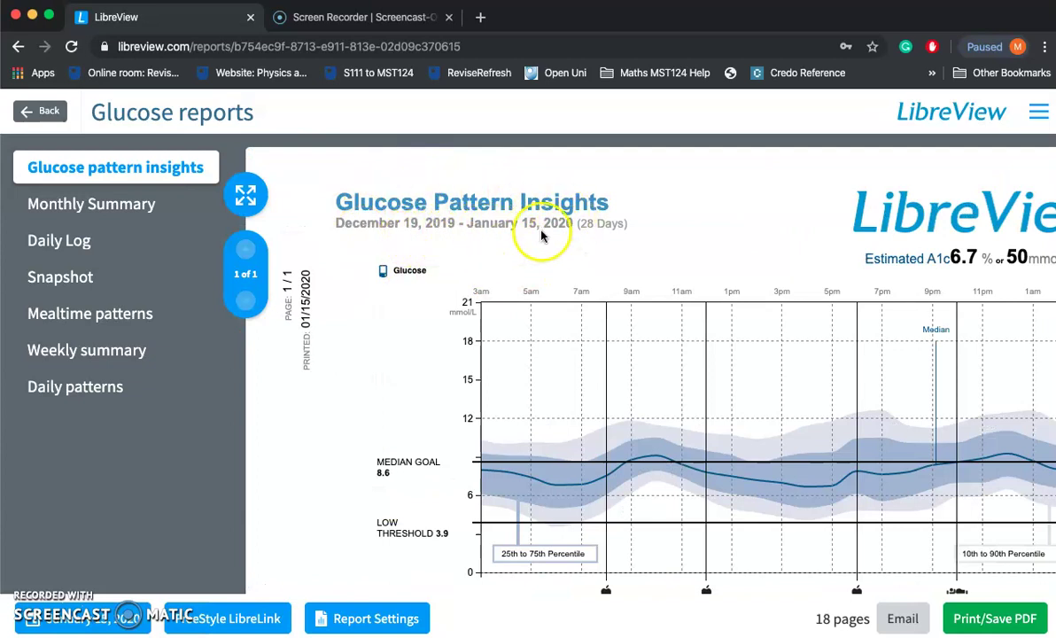
scroll(610, 256, "right", 3)
scroll(608, 254, "down", 1)
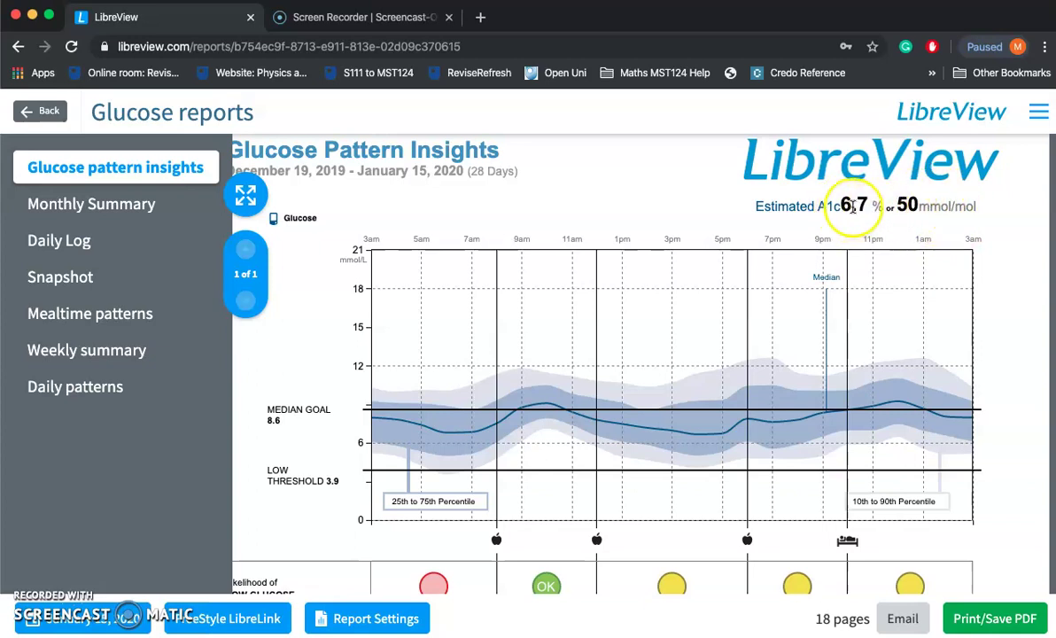
scroll(920, 297, "down", 2)
scroll(921, 301, "up", 2)
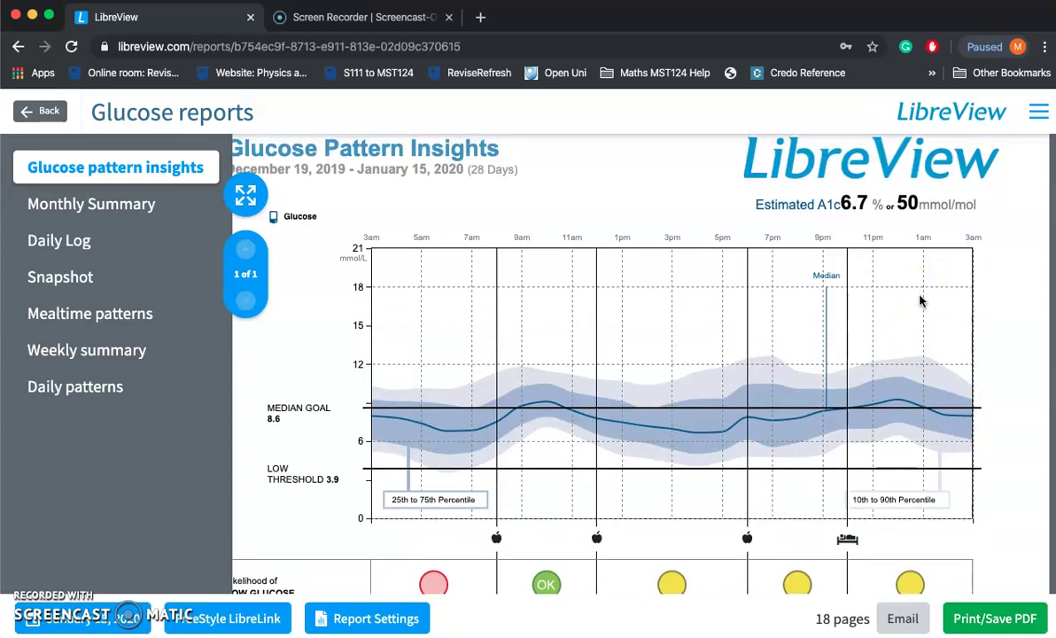
scroll(920, 301, "down", 3)
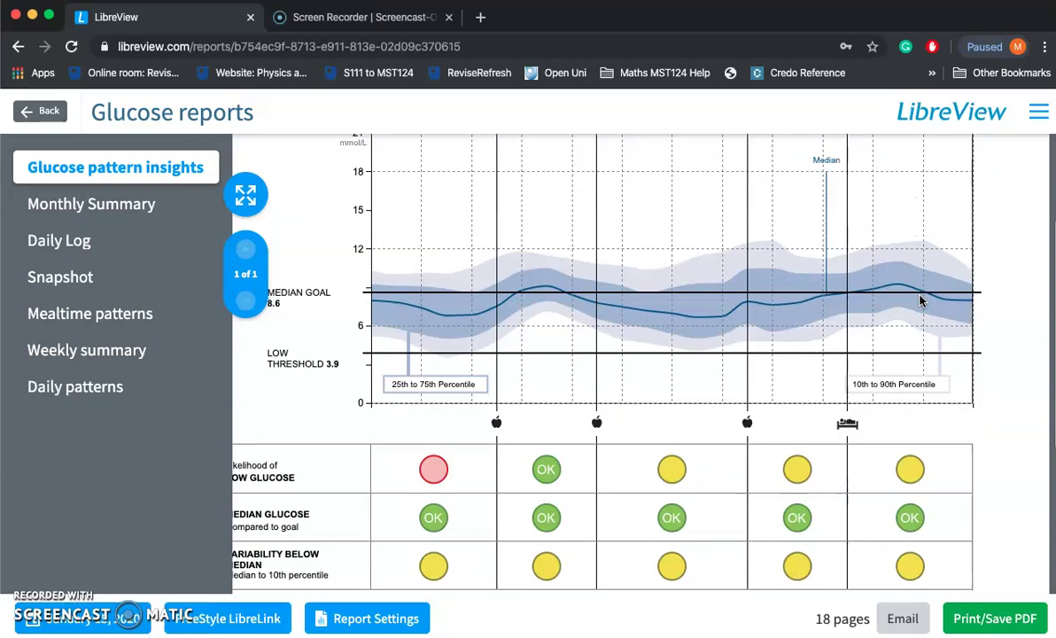
scroll(919, 301, "up", 2)
scroll(920, 302, "down", 1)
scroll(919, 301, "down", 1)
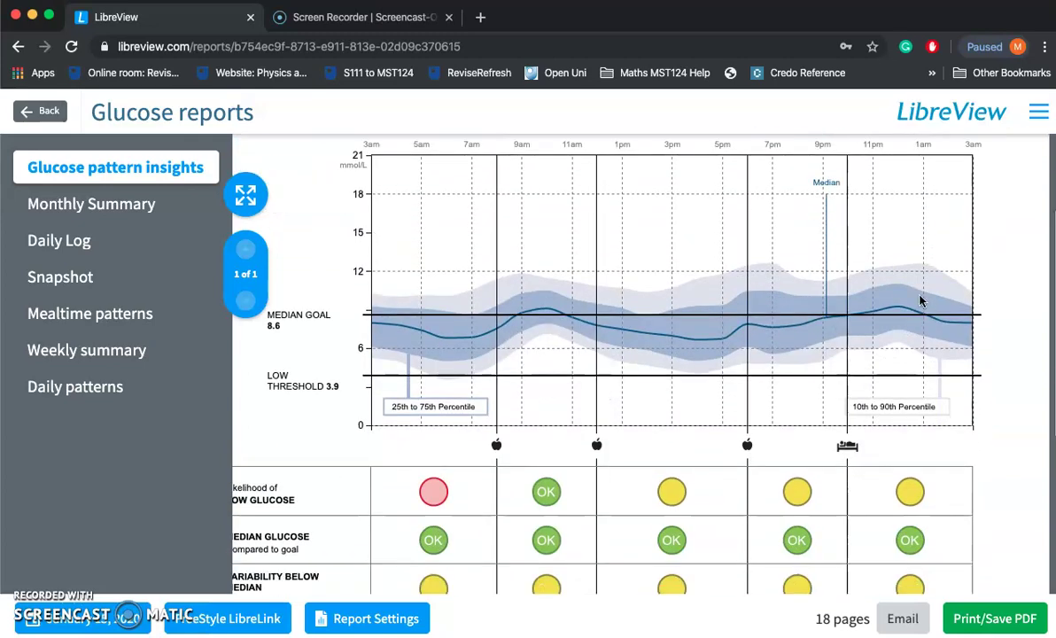
scroll(919, 301, "up", 2)
scroll(920, 302, "up", 1)
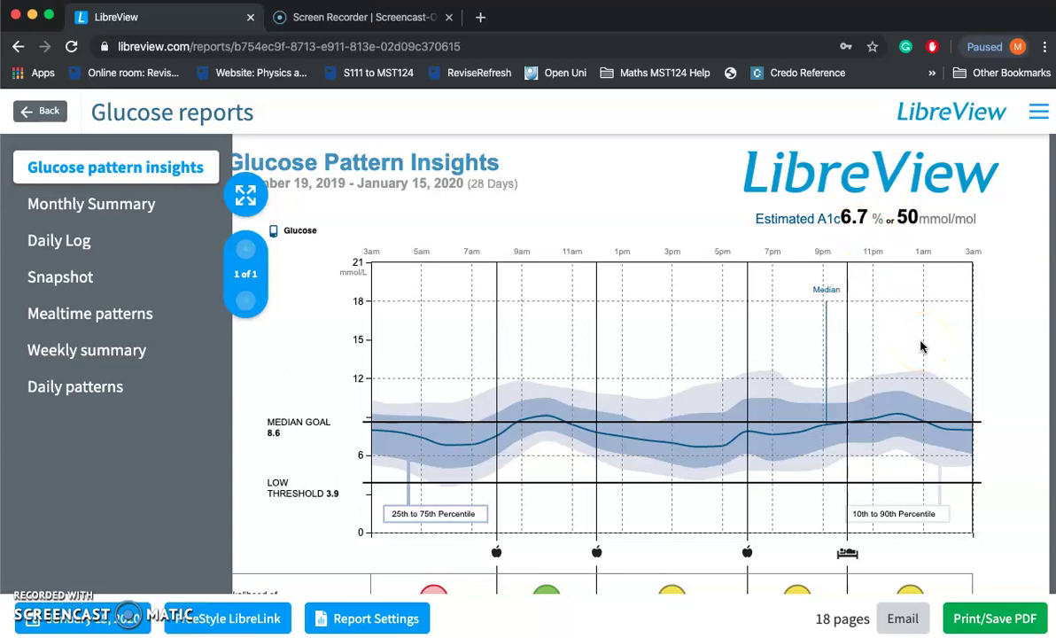
scroll(920, 347, "down", 3)
scroll(919, 348, "up", 1)
scroll(920, 347, "down", 2)
scroll(920, 348, "up", 2)
scroll(920, 347, "down", 2)
scroll(919, 348, "up", 2)
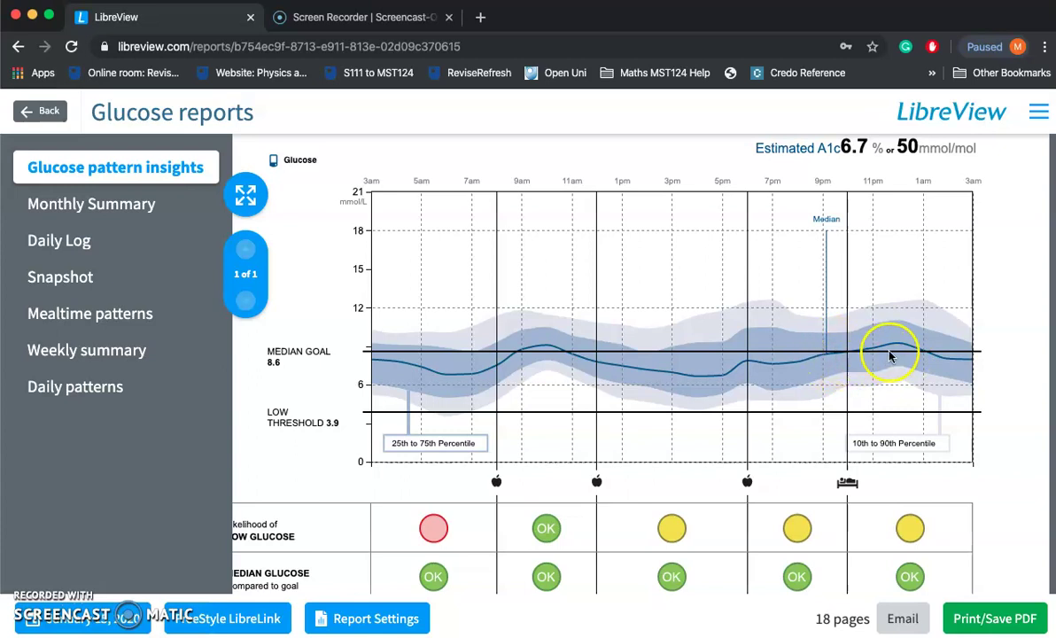
scroll(856, 345, "left", 2)
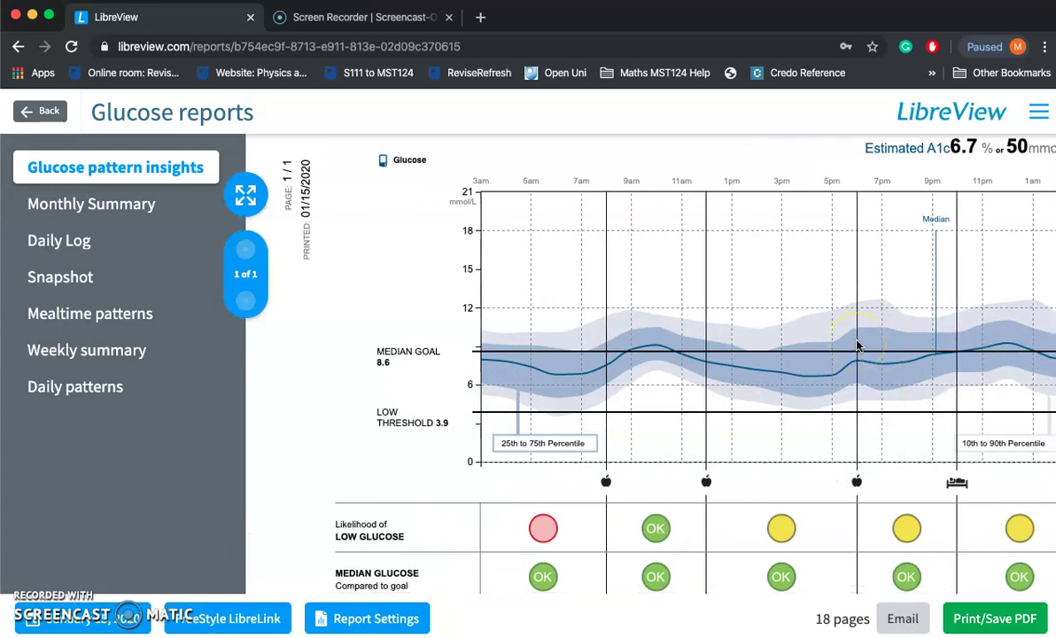
scroll(856, 346, "down", 5)
scroll(857, 345, "down", 1)
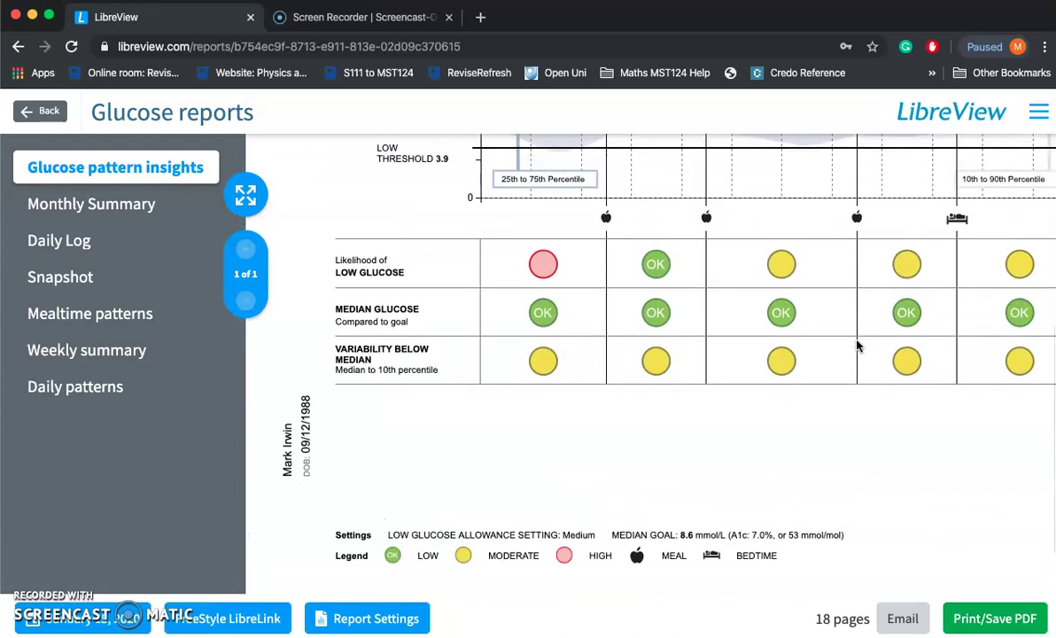
scroll(789, 337, "right", 2)
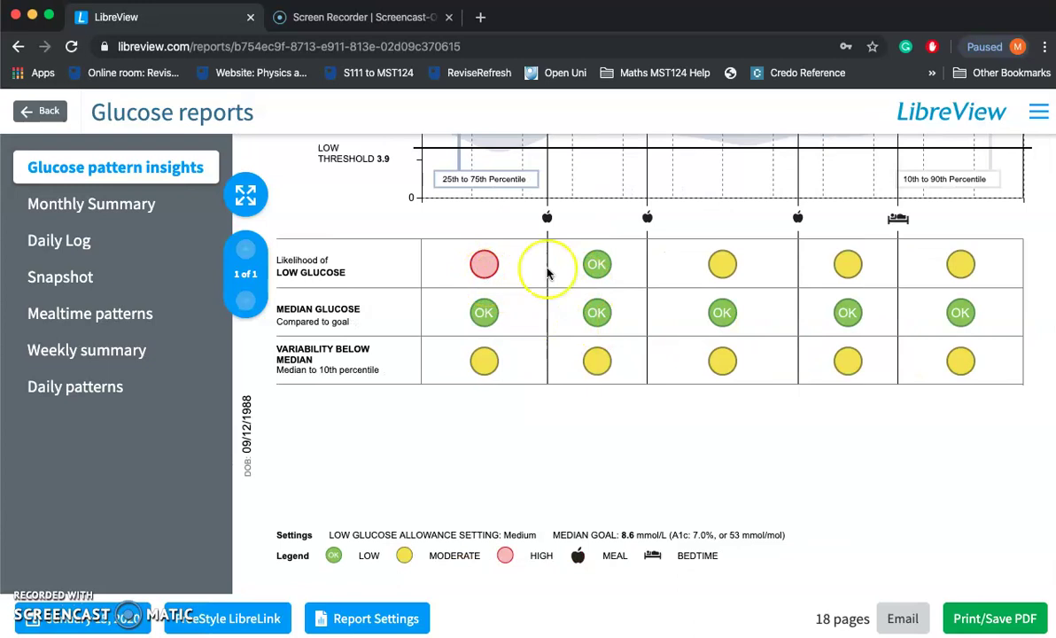
scroll(547, 275, "up", 3)
scroll(547, 275, "up", 2)
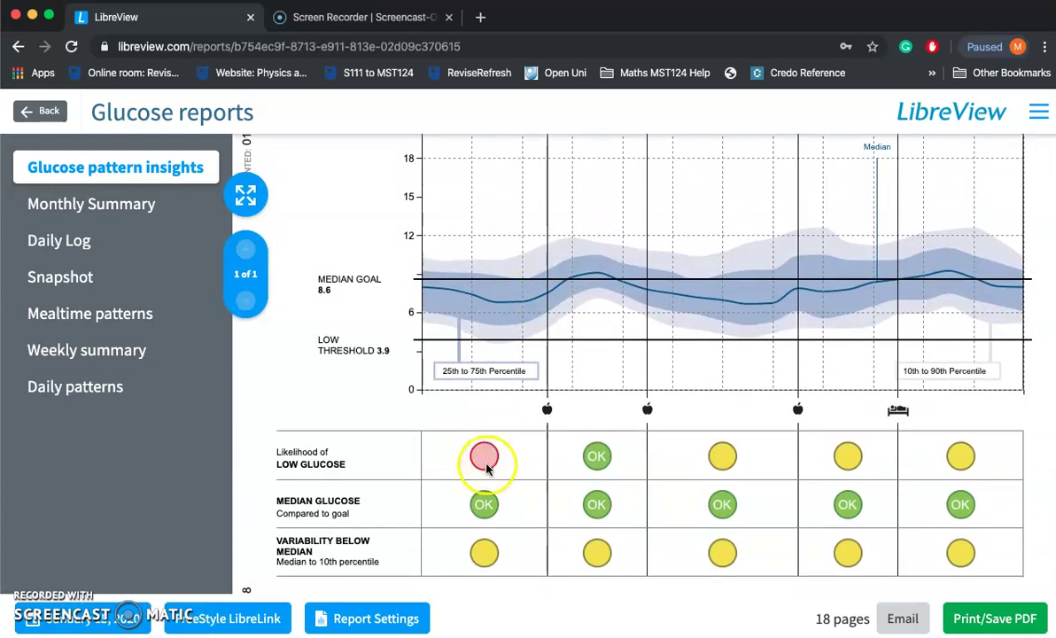
scroll(483, 452, "down", 1)
scroll(483, 452, "down", 5)
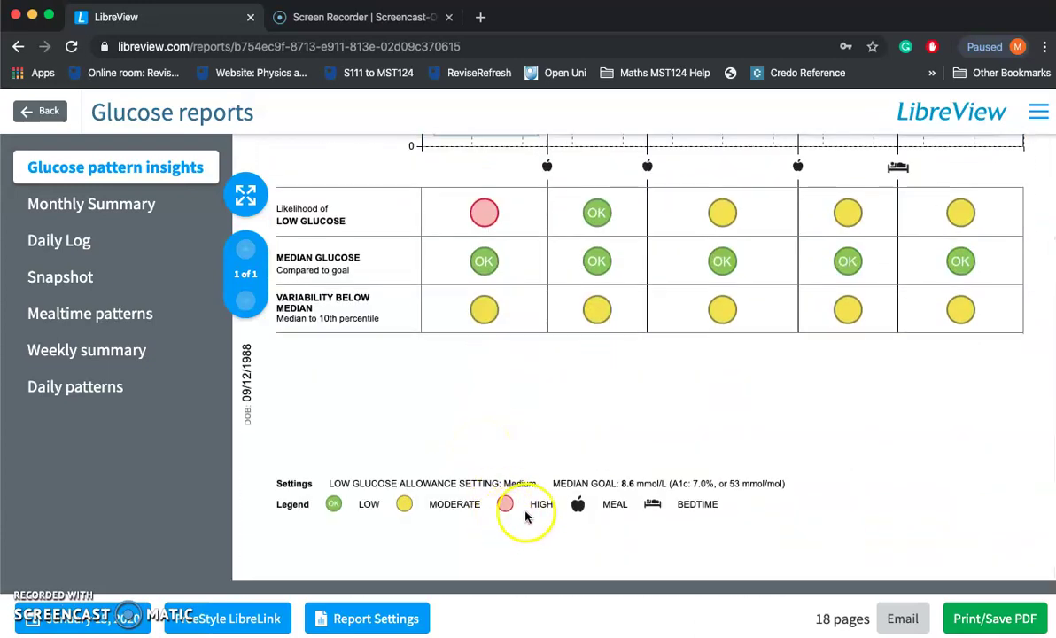
scroll(576, 431, "up", 6)
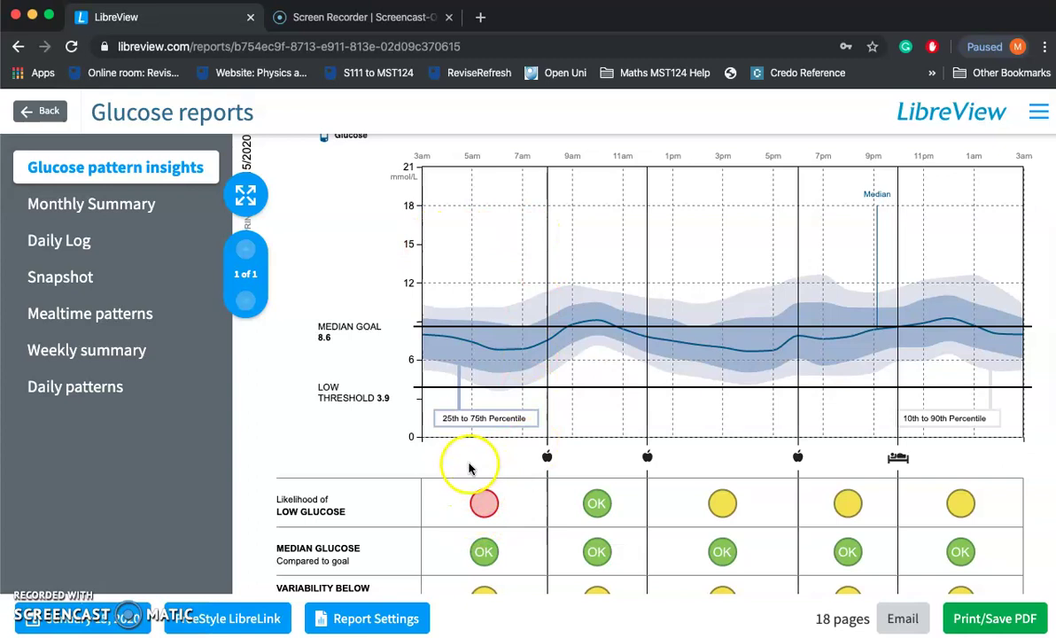
scroll(389, 342, "up", 3)
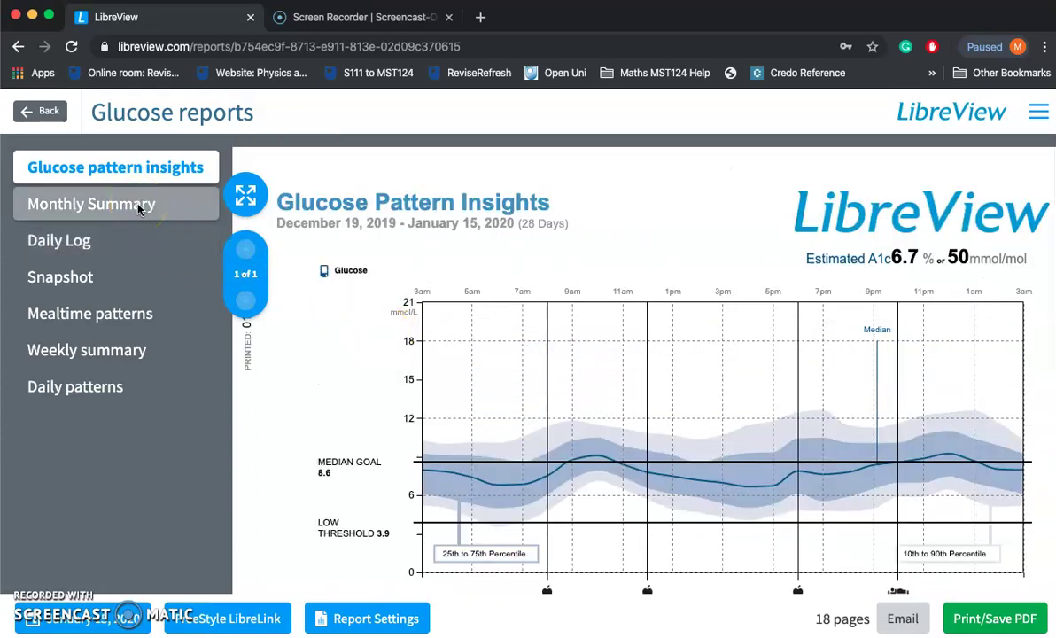
Step: In Report Settings, change the Glucose pattern insights period from 4 weeks to 90 days and save
left_click(357, 620)
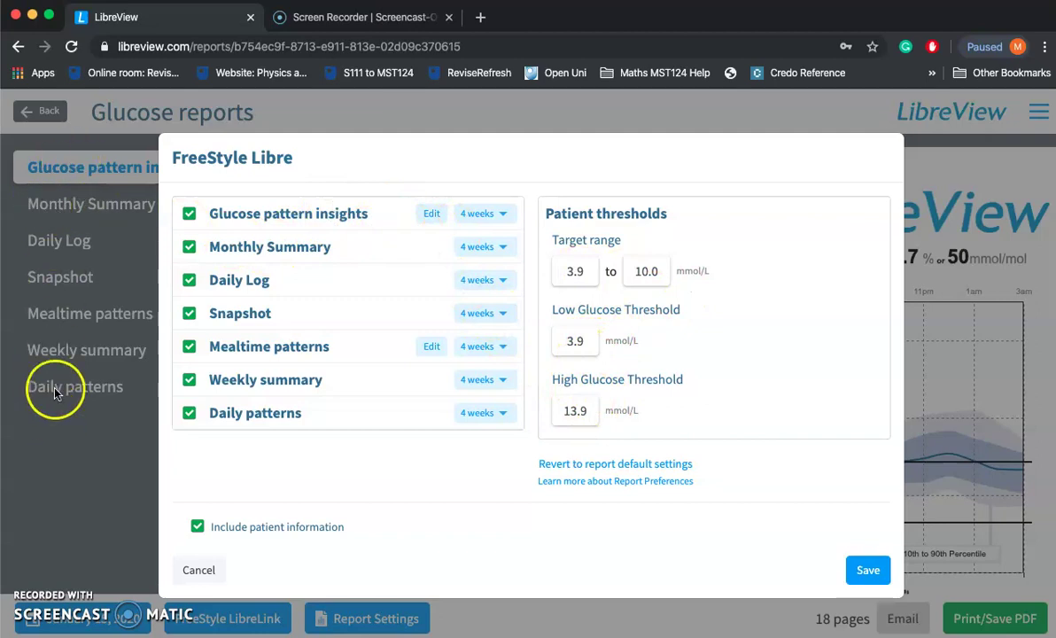
left_click(484, 214)
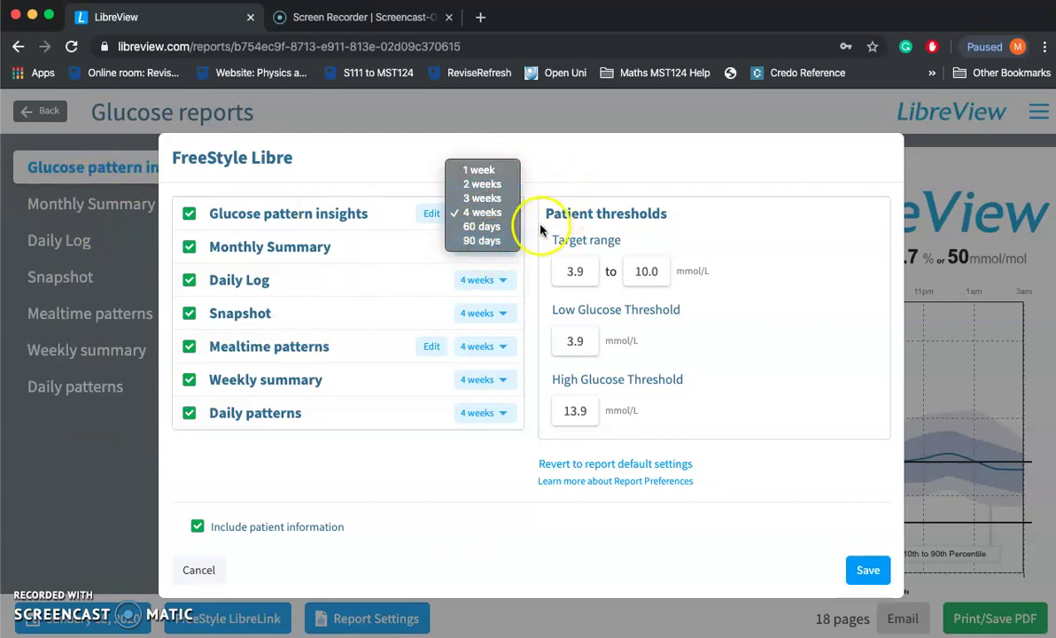
left_click(482, 239)
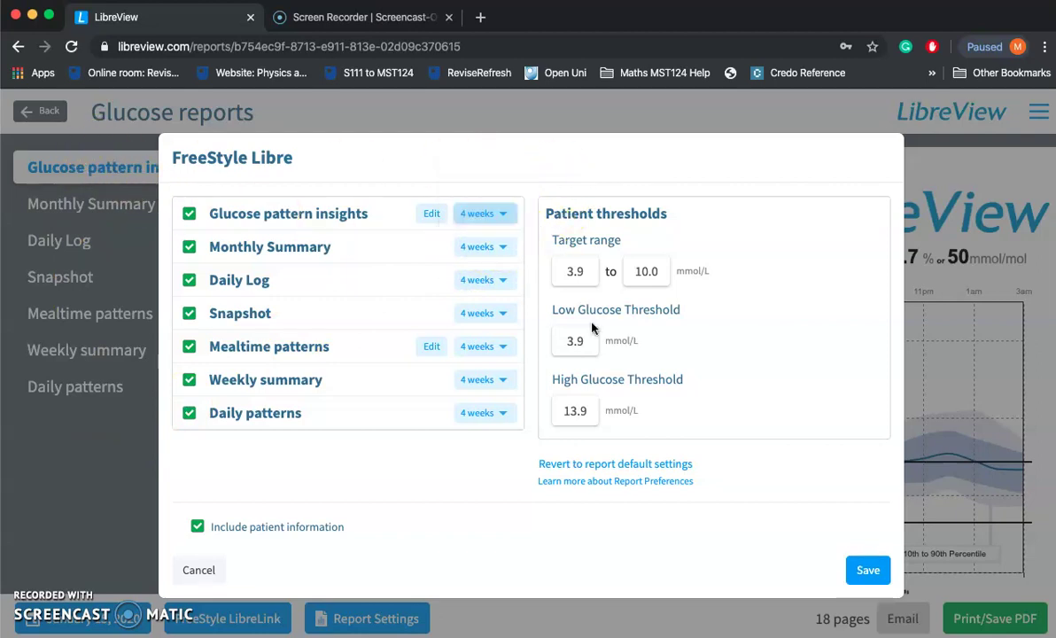
left_click(871, 570)
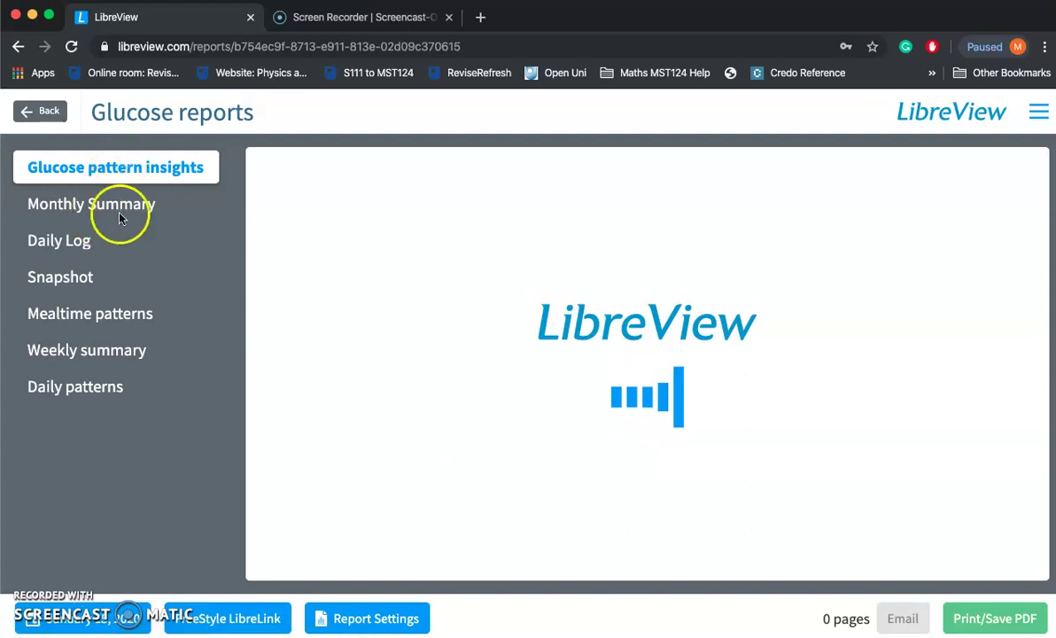
Step: Bring up the reloaded 90-day Glucose Pattern Insights (Oct 18, 2019 – Jan 15, 2020, A1c 6.4%)
left_click(102, 243)
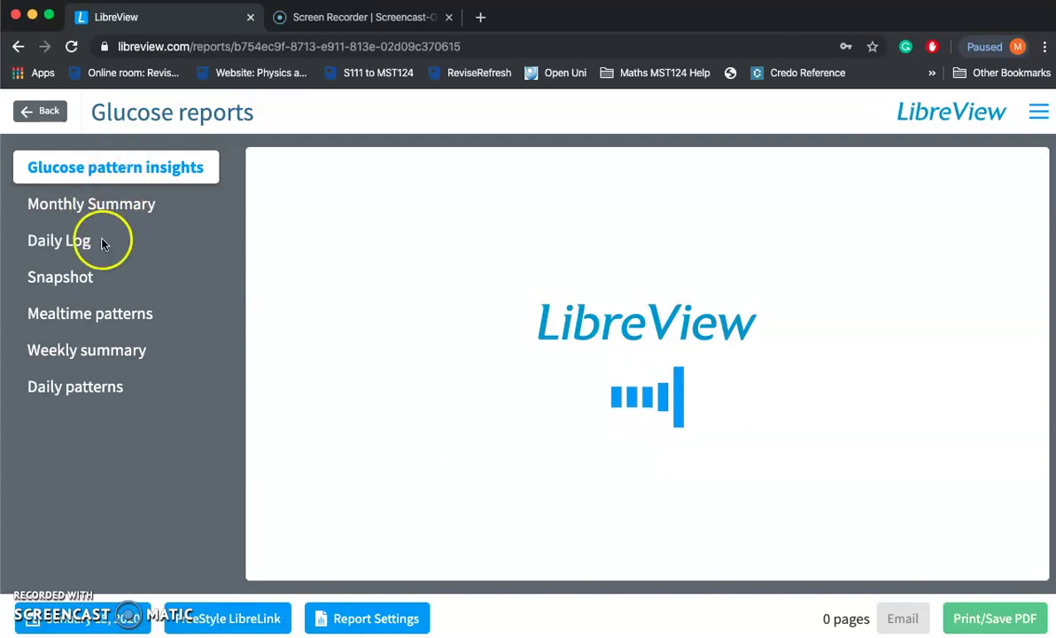
left_click(102, 241)
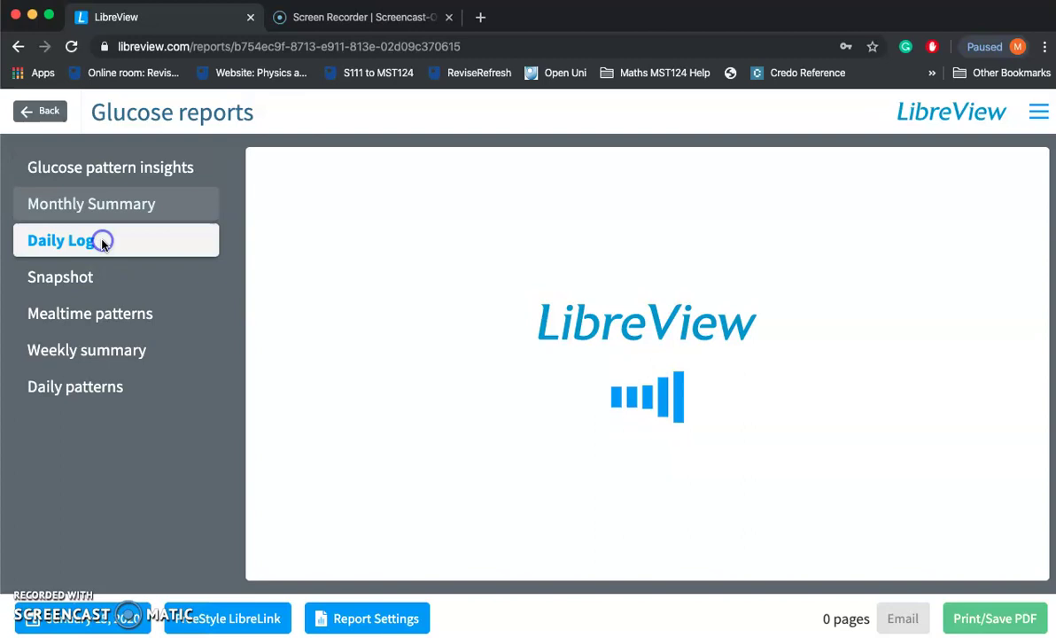
left_click(102, 262)
left_click(101, 196)
left_click(108, 177)
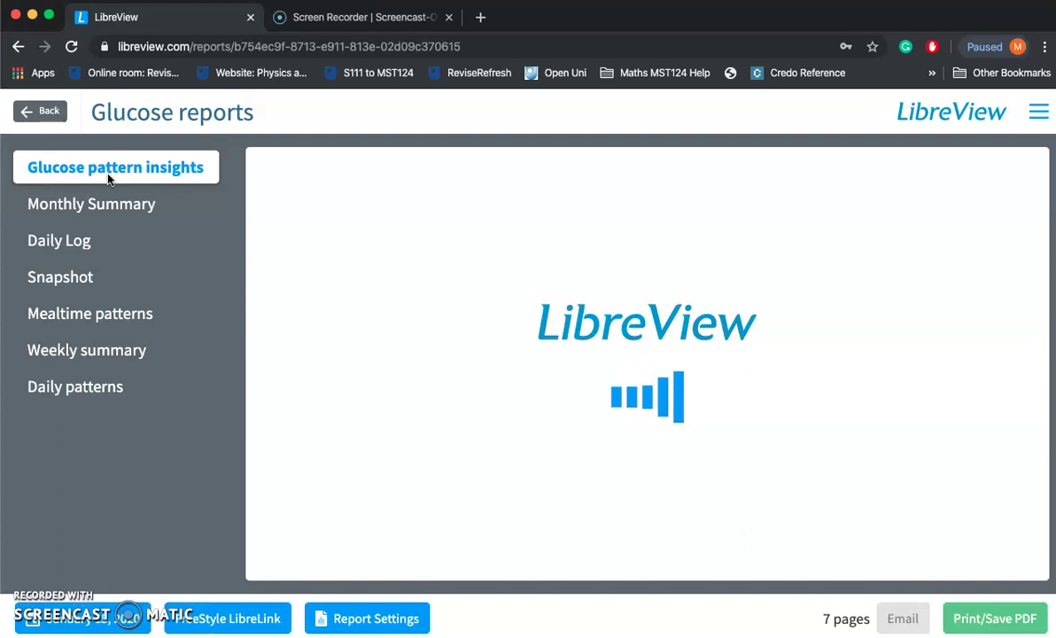
left_click(408, 313)
Step: Examine the 90-day Glucose Pattern Insights chart, median glucose near the 8.6 mmol/L goal
left_click(532, 358)
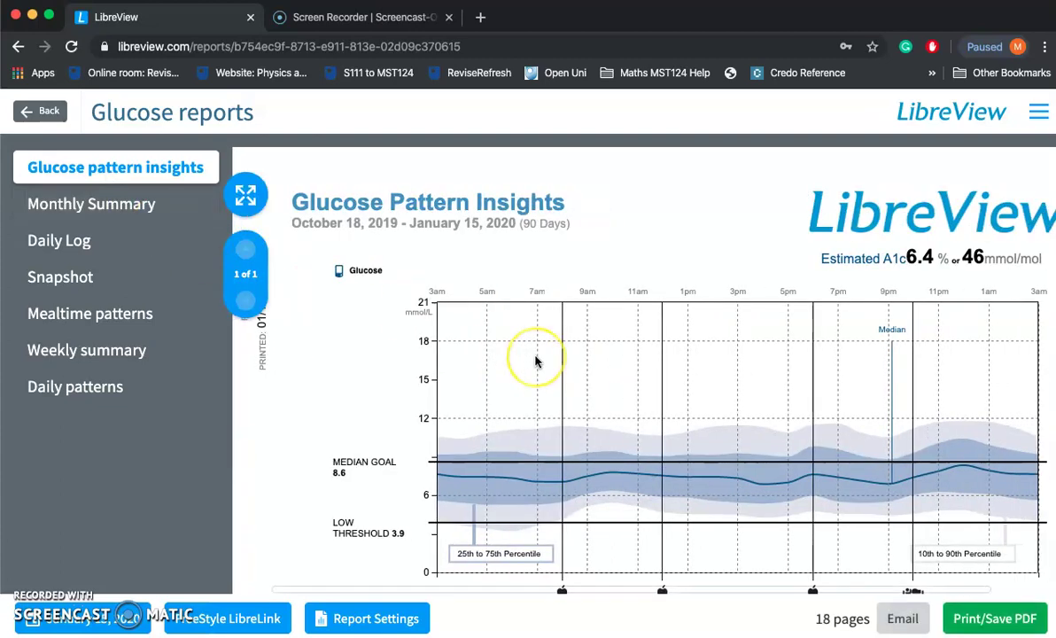
left_click_drag(536, 361, 615, 282)
scroll(615, 281, "right", 2)
scroll(615, 282, "down", 3)
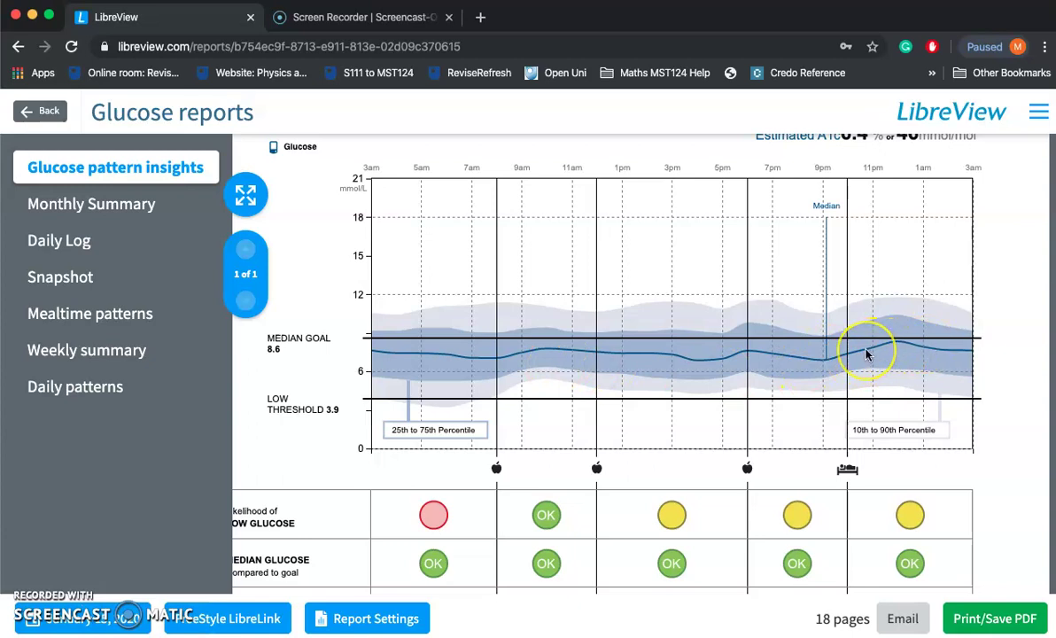
scroll(867, 353, "up", 3)
scroll(857, 334, "down", 2)
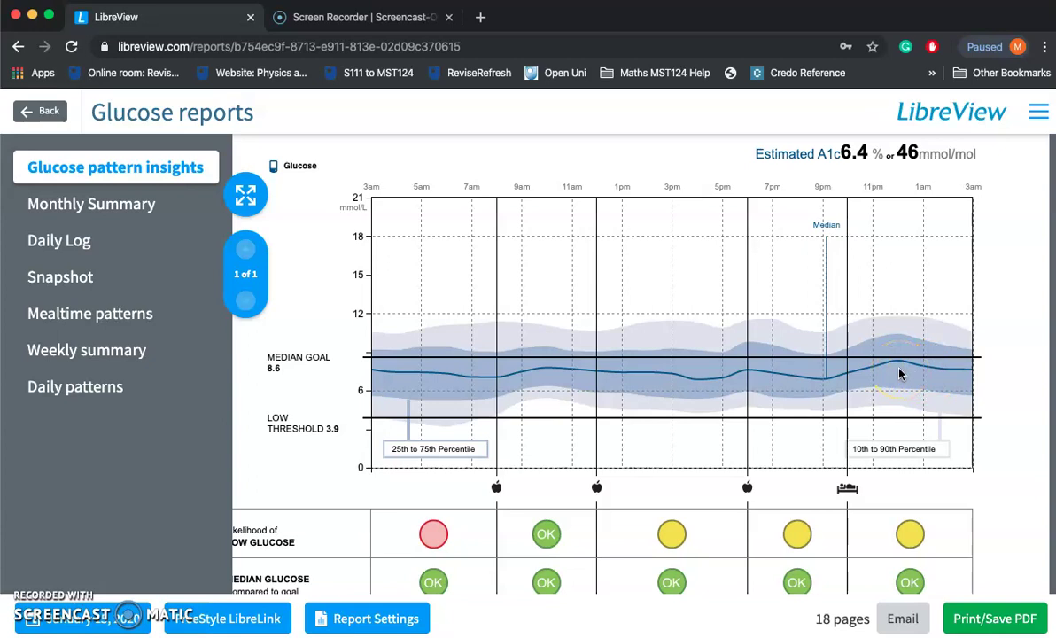
scroll(901, 373, "up", 1)
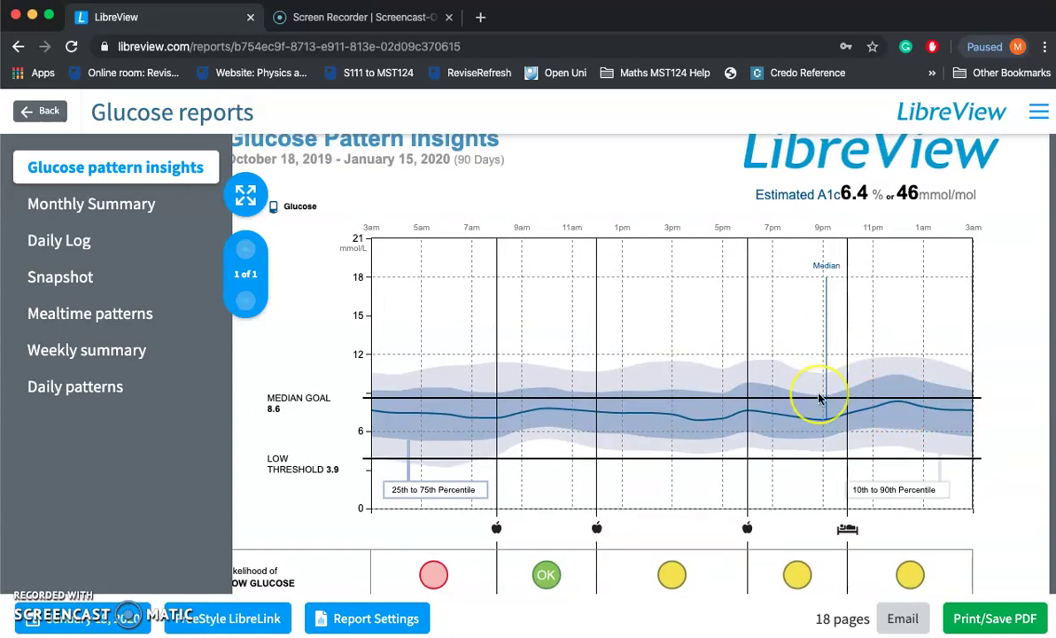
scroll(820, 399, "up", 2)
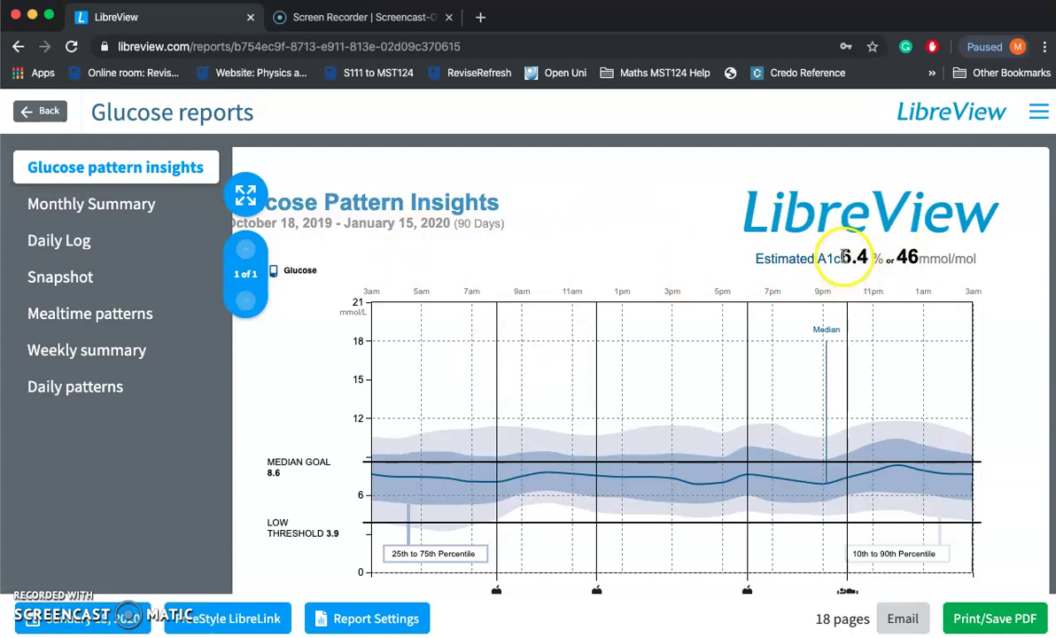
Step: Clear the A1c text selection, finish reviewing, and switch to the Monthly Summary report
left_click(923, 282)
scroll(923, 284, "down", 2)
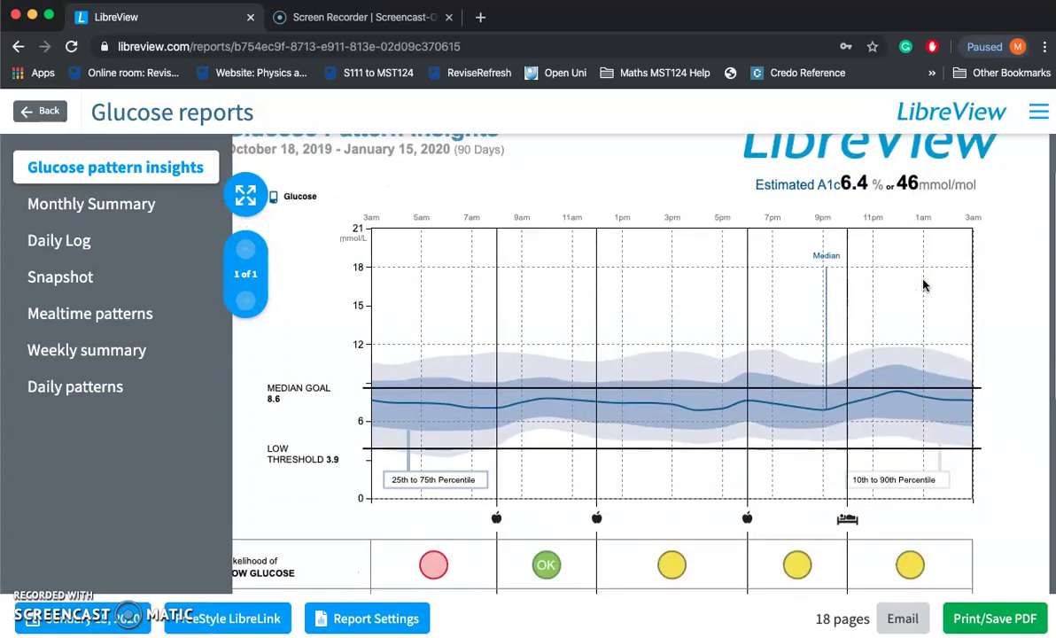
scroll(923, 284, "down", 5)
scroll(851, 252, "up", 7)
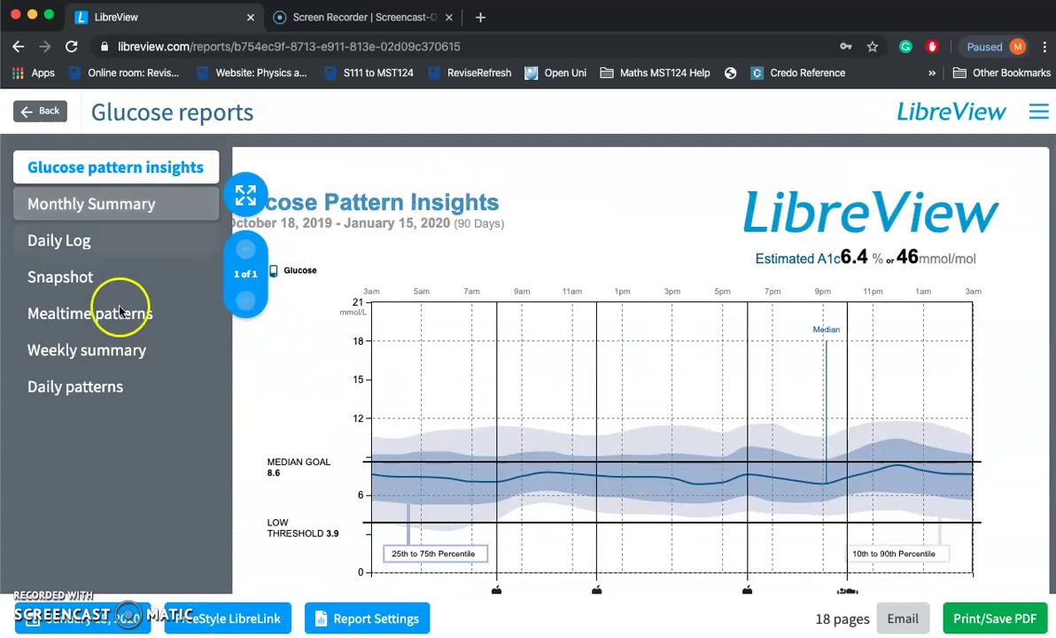
left_click(113, 211)
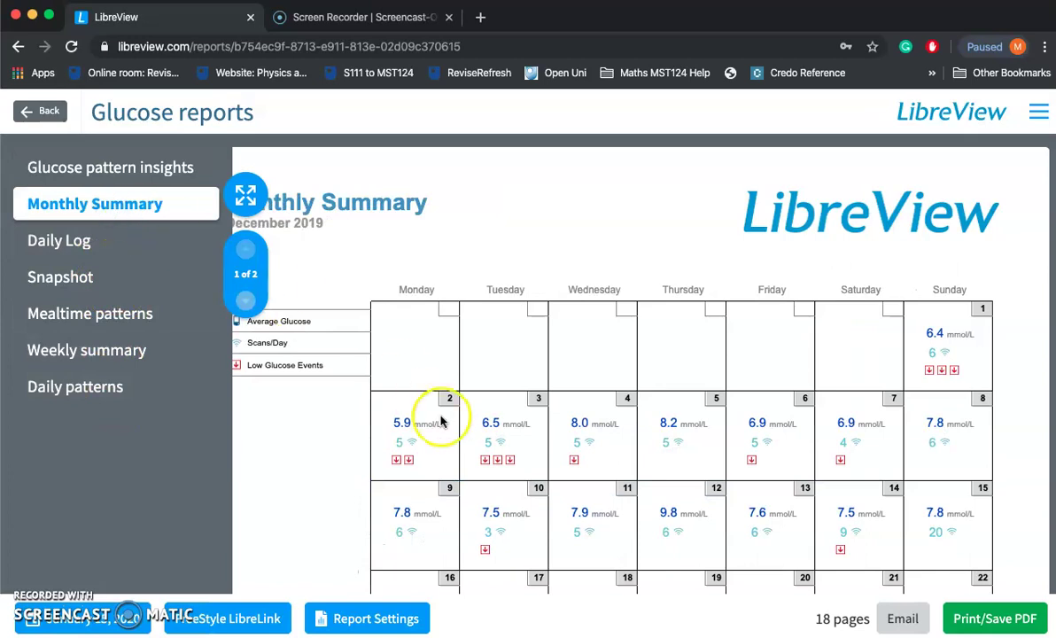
scroll(440, 414, "down", 4)
scroll(448, 424, "up", 2)
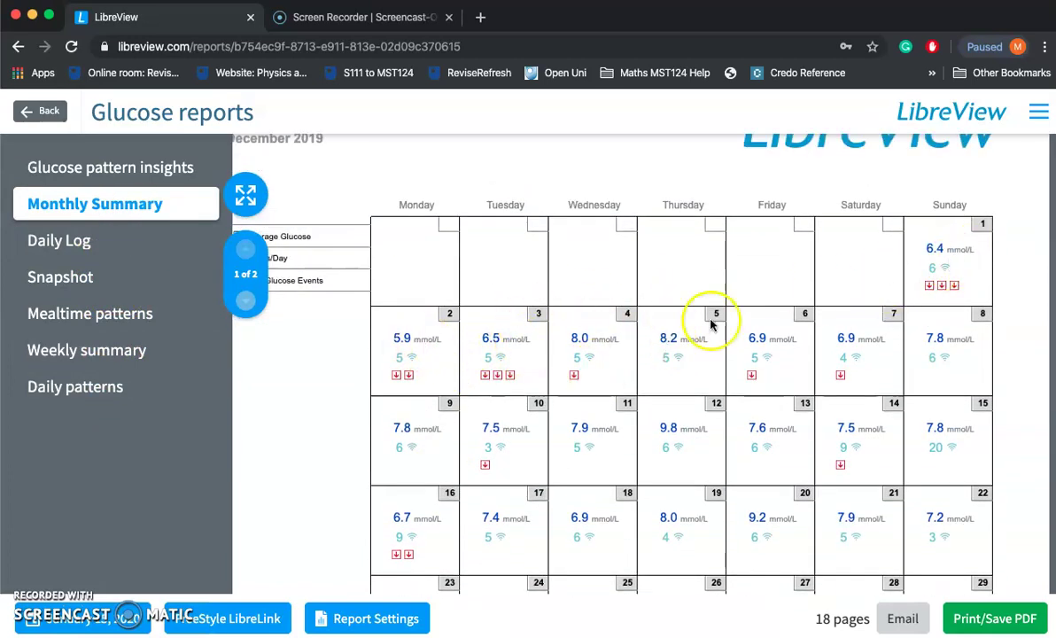
scroll(980, 353, "down", 1)
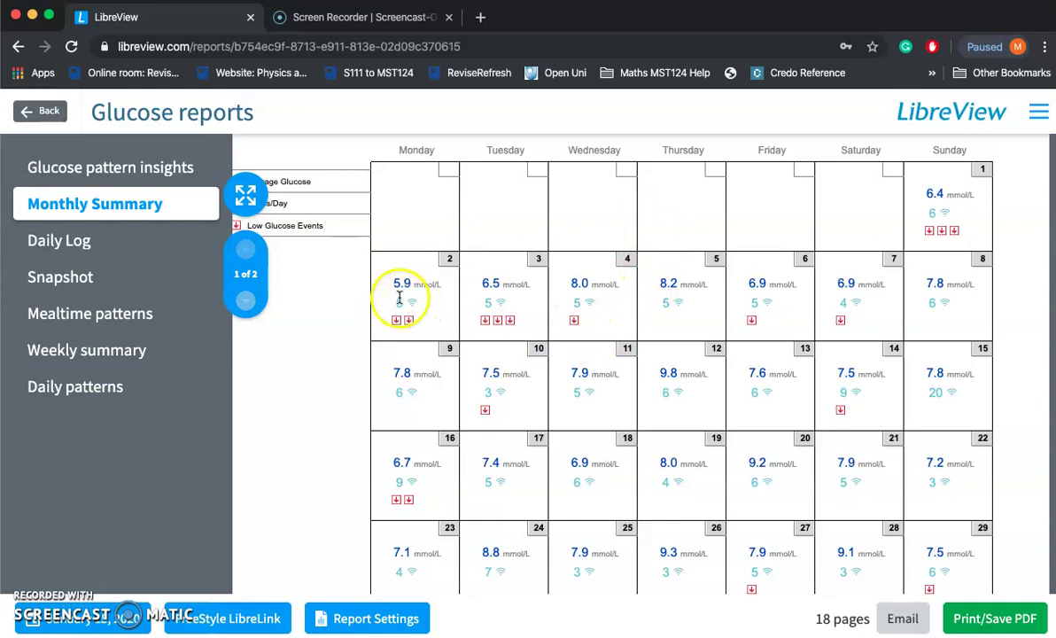
scroll(447, 313, "down", 2)
scroll(448, 321, "up", 3)
scroll(447, 317, "down", 3)
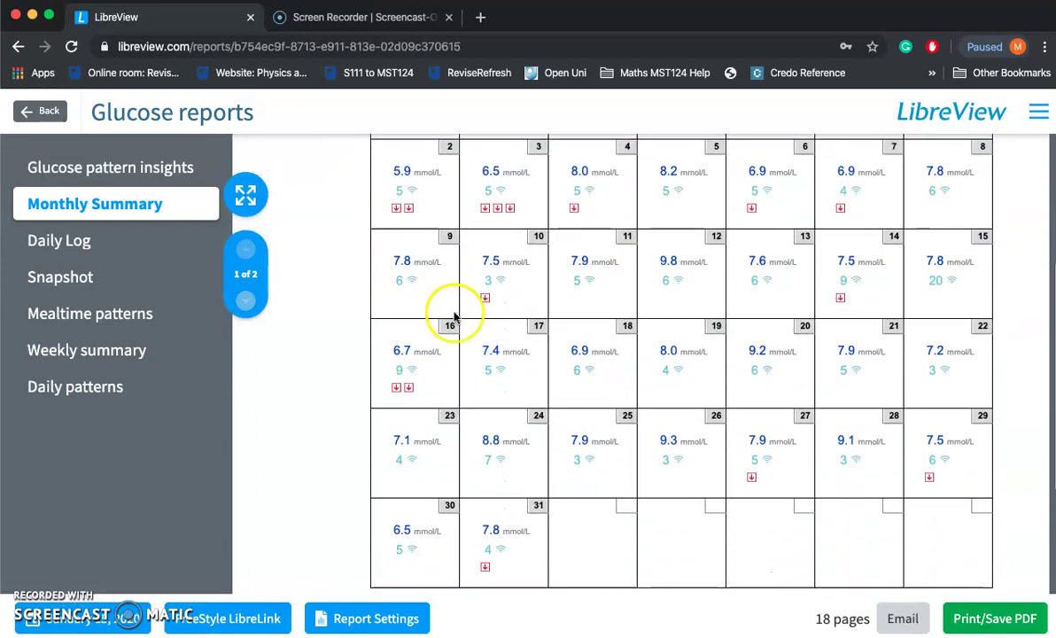
scroll(868, 198, "up", 3)
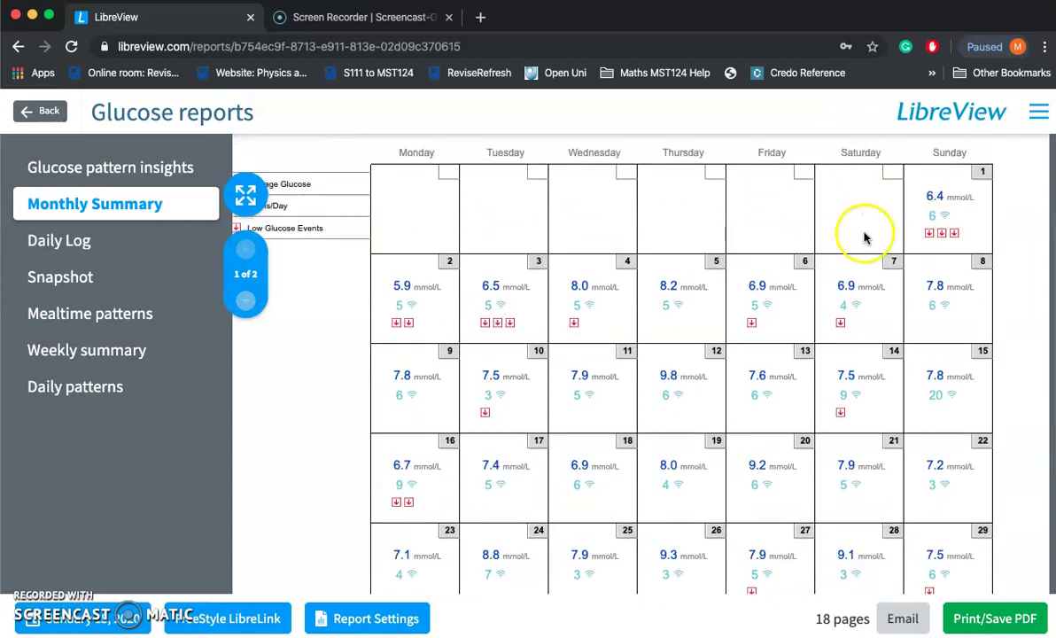
scroll(864, 507, "down", 2)
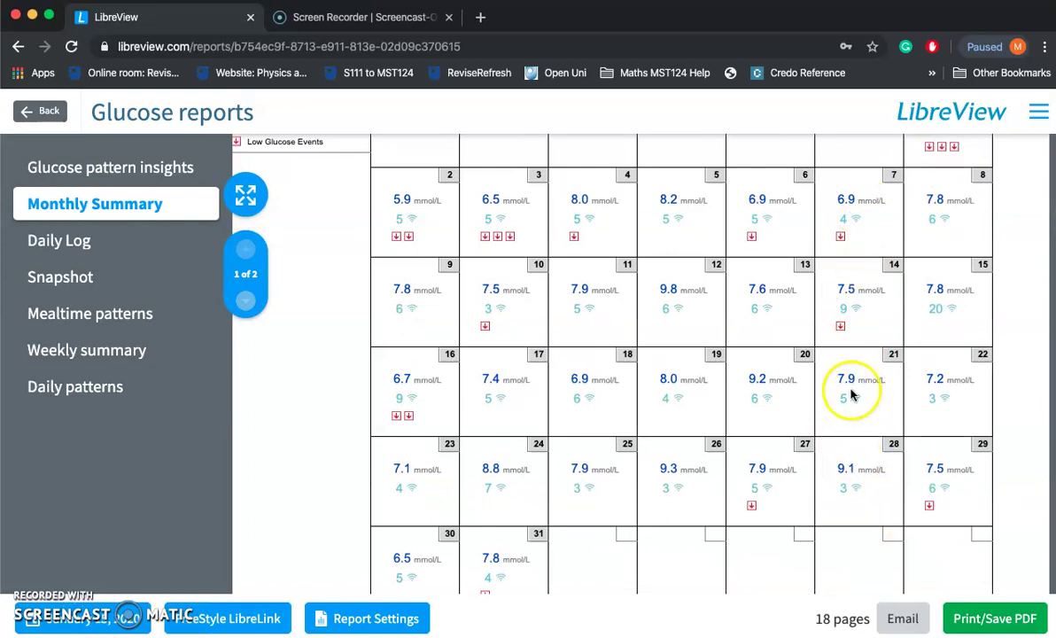
scroll(842, 381, "down", 1)
scroll(841, 382, "up", 2)
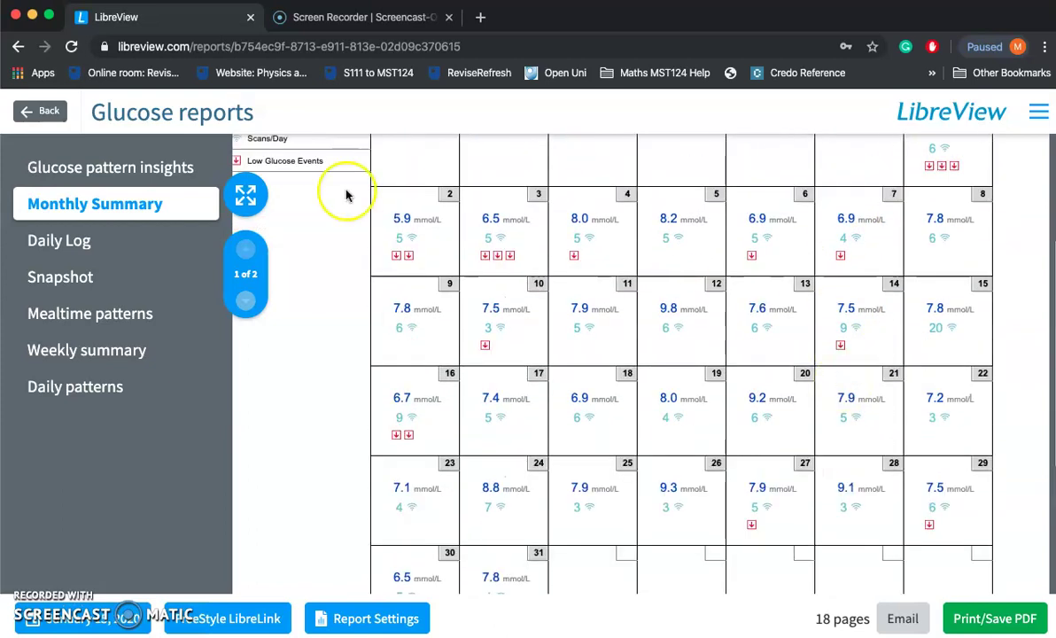
scroll(510, 314, "up", 2)
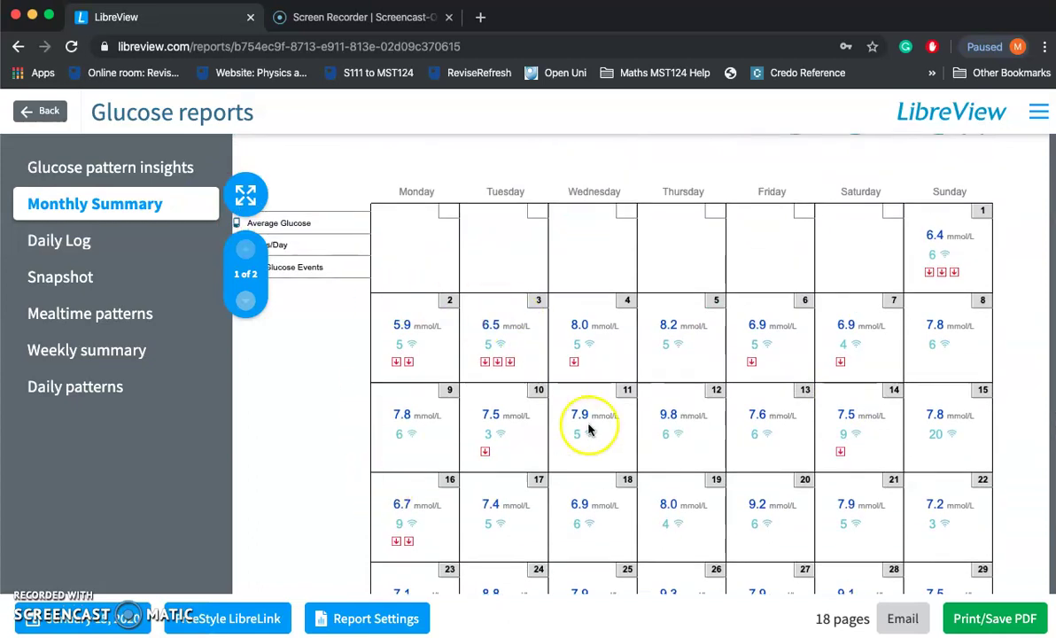
scroll(589, 429, "down", 5)
scroll(590, 430, "up", 5)
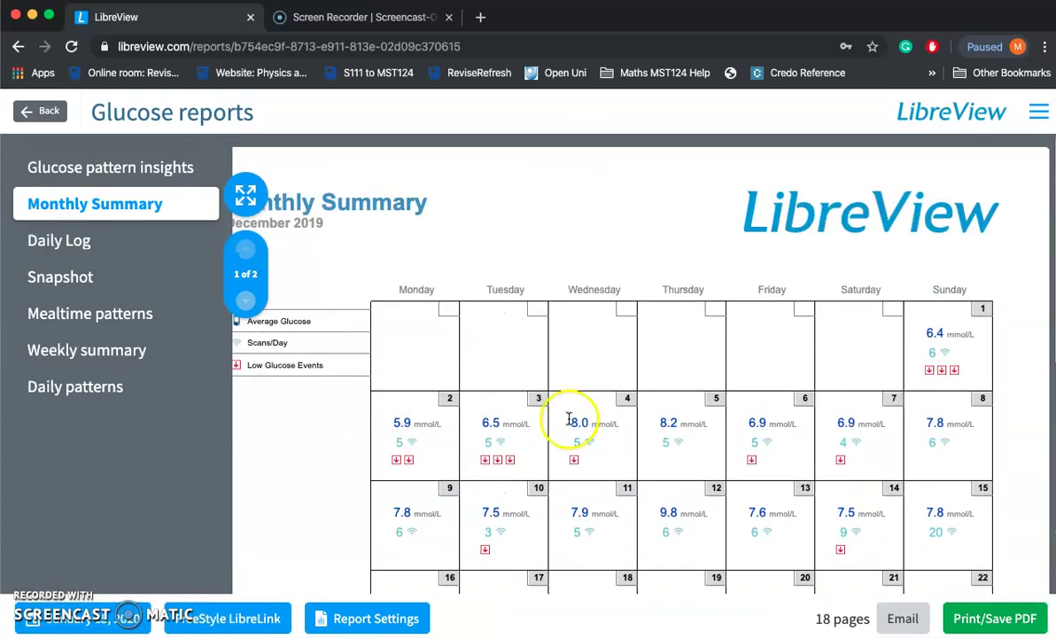
Step: Open the Daily Log report and look through its glucose charts
left_click(112, 241)
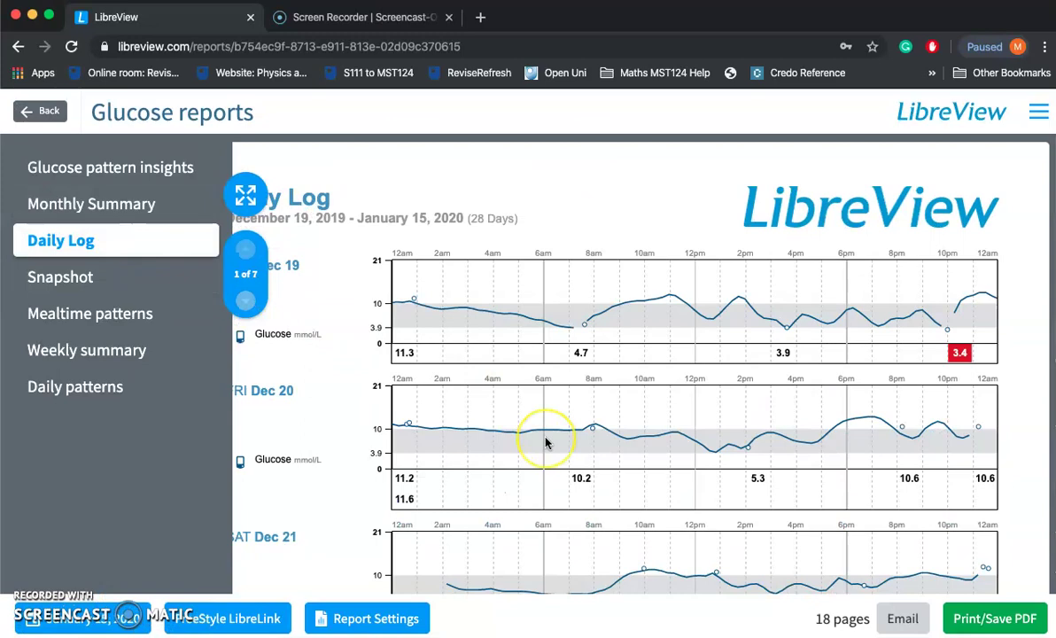
scroll(544, 441, "down", 5)
scroll(546, 443, "up", 5)
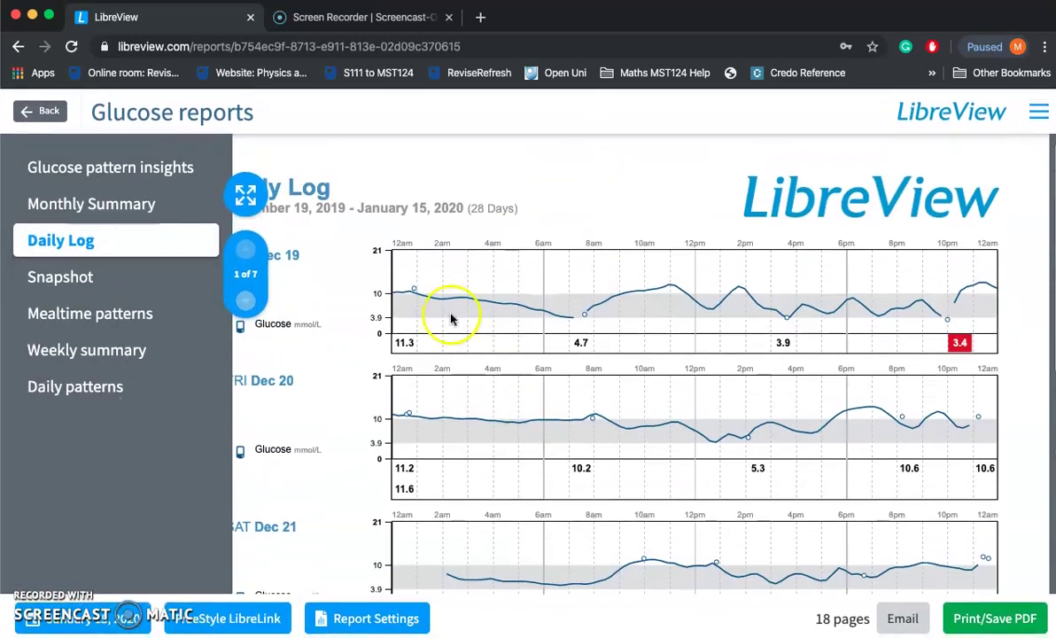
scroll(718, 420, "down", 1)
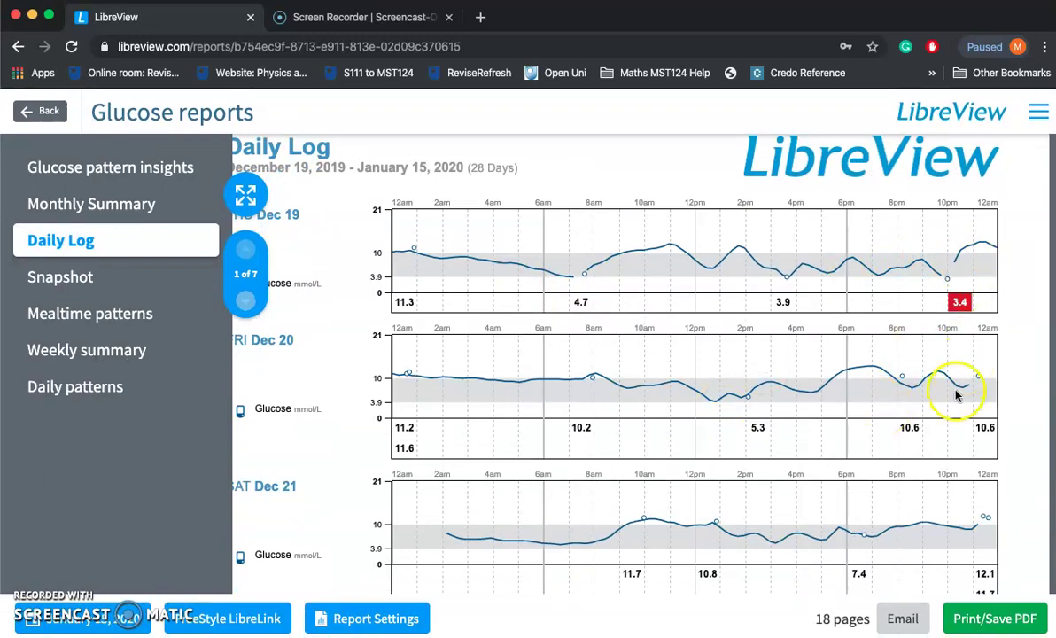
scroll(953, 530, "down", 5)
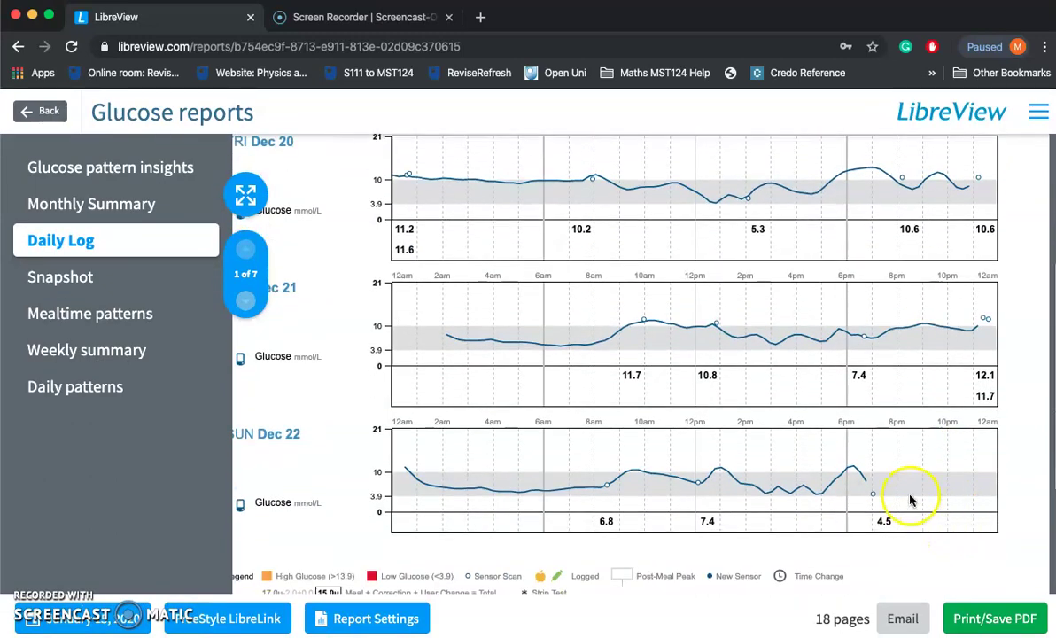
Step: Review the next Daily Log page, then switch to the Snapshot report
left_click(246, 300)
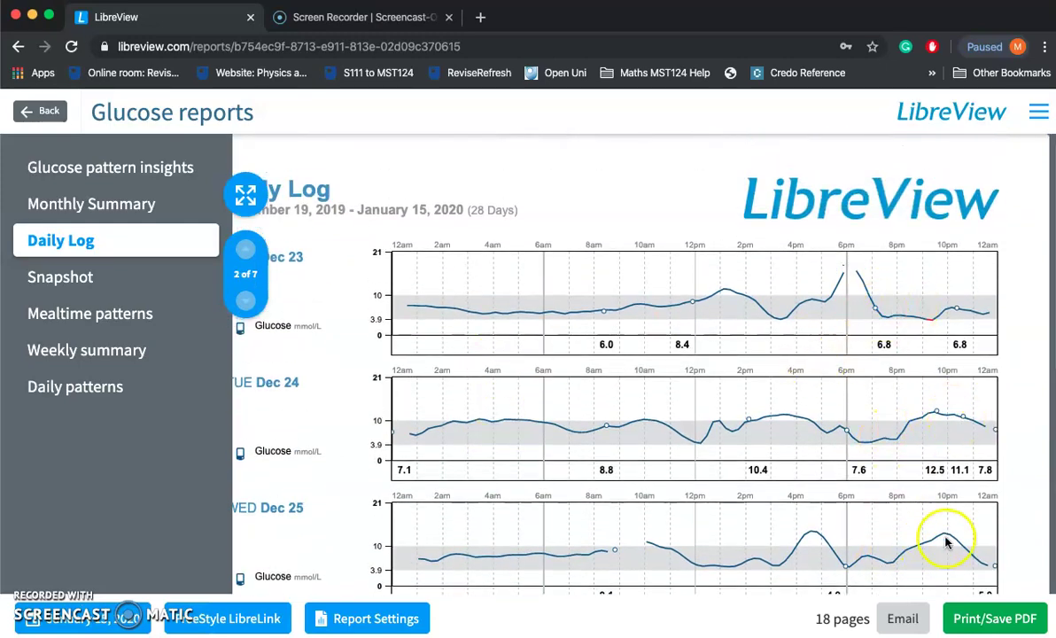
scroll(945, 545, "down", 2)
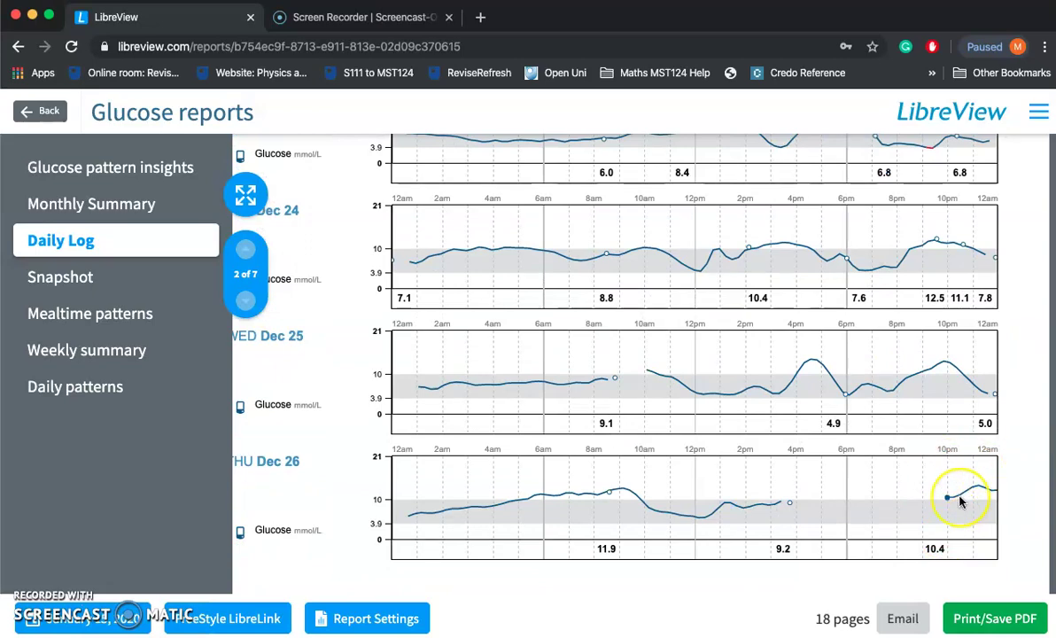
scroll(960, 502, "down", 3)
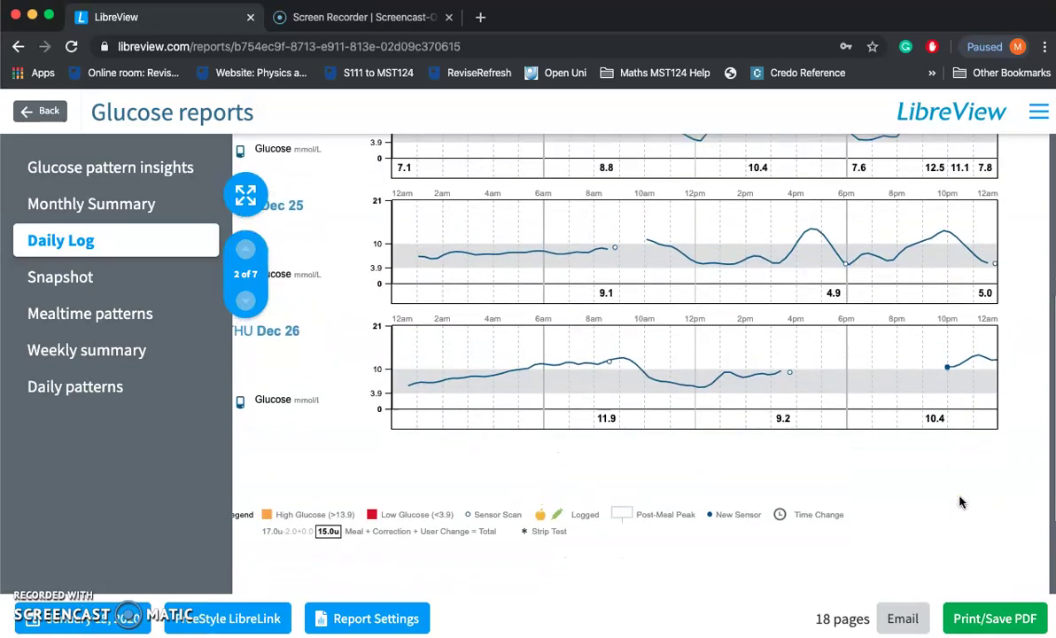
scroll(964, 375, "up", 7)
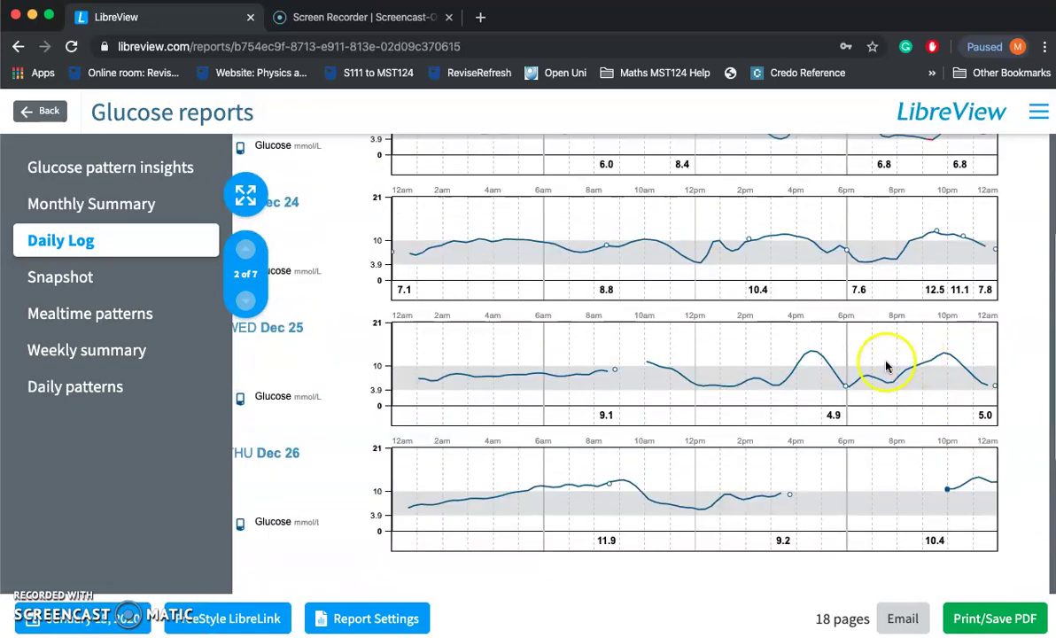
scroll(884, 366, "down", 2)
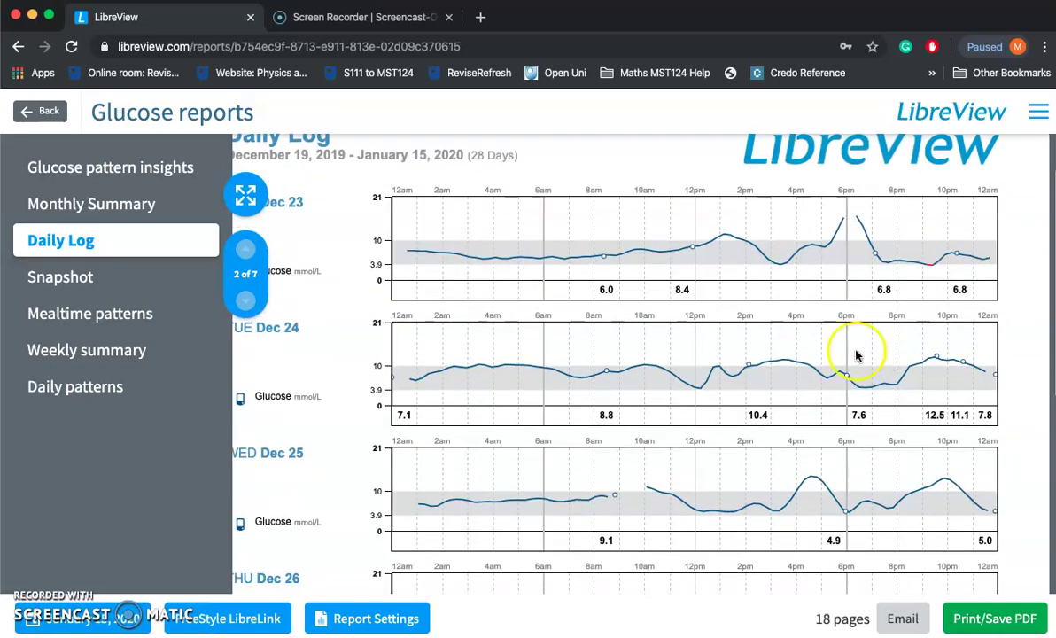
left_click(96, 281)
Step: Set the Snapshot report period to 90 days in Report Settings, save, and let reports regenerate
left_click(96, 282)
left_click(384, 361)
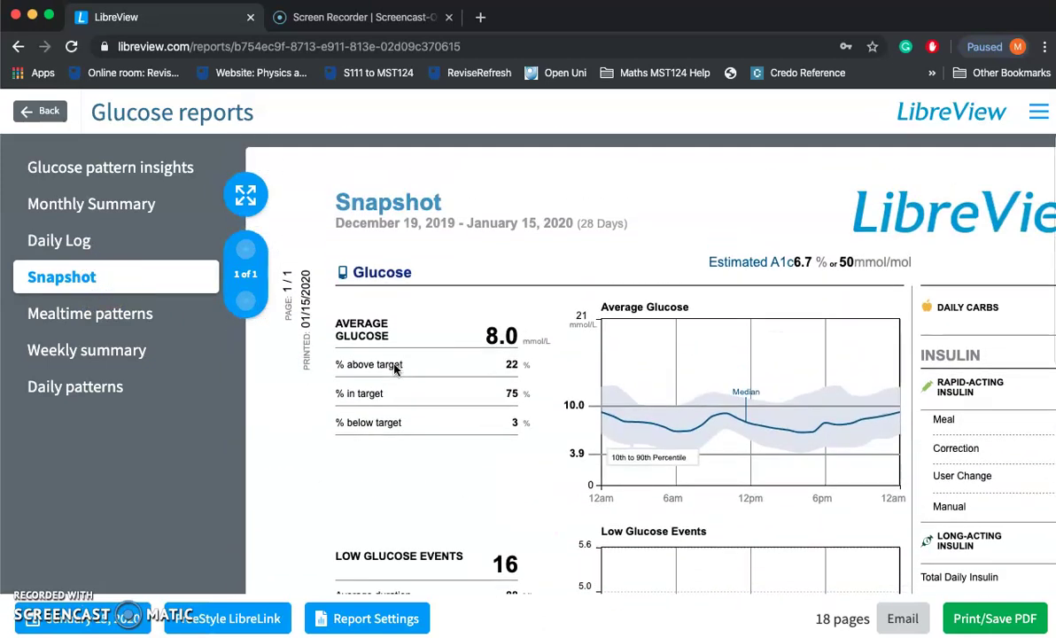
left_click(381, 620)
left_click(501, 315)
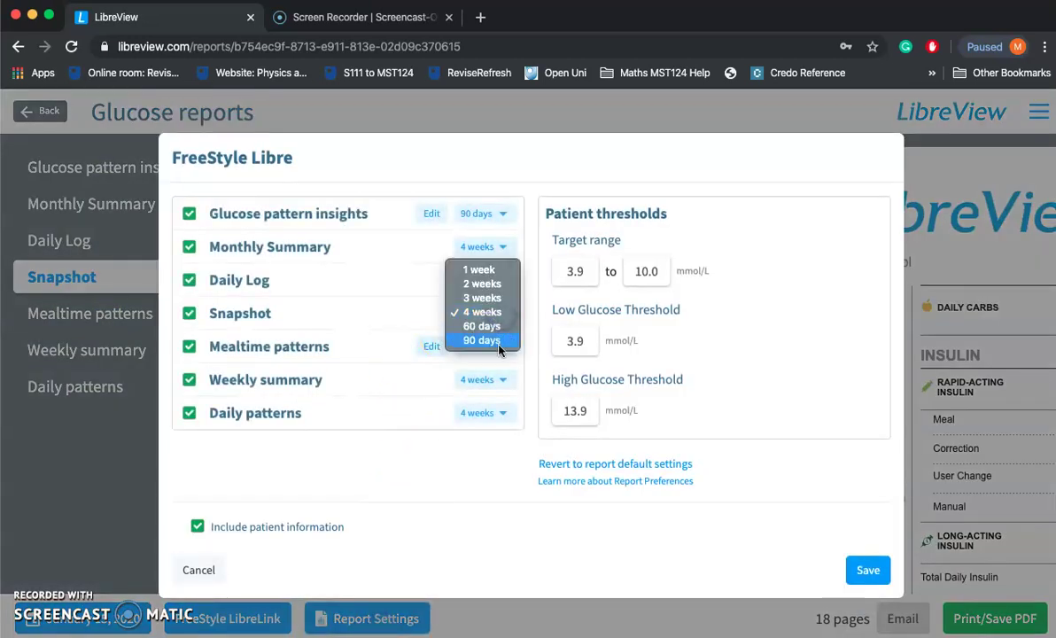
left_click(496, 345)
left_click(870, 572)
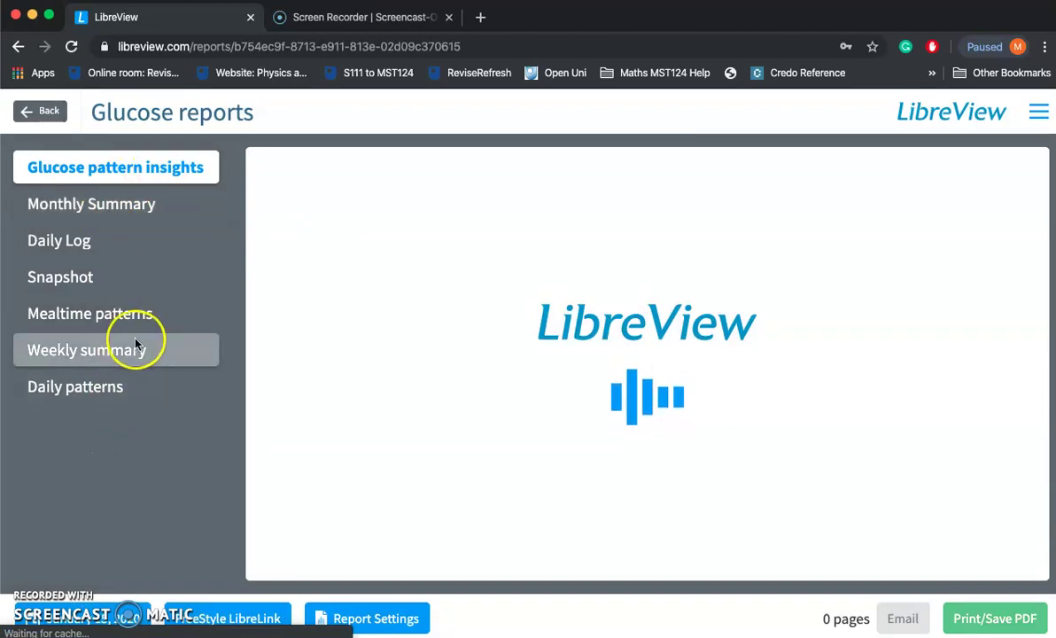
left_click(575, 365)
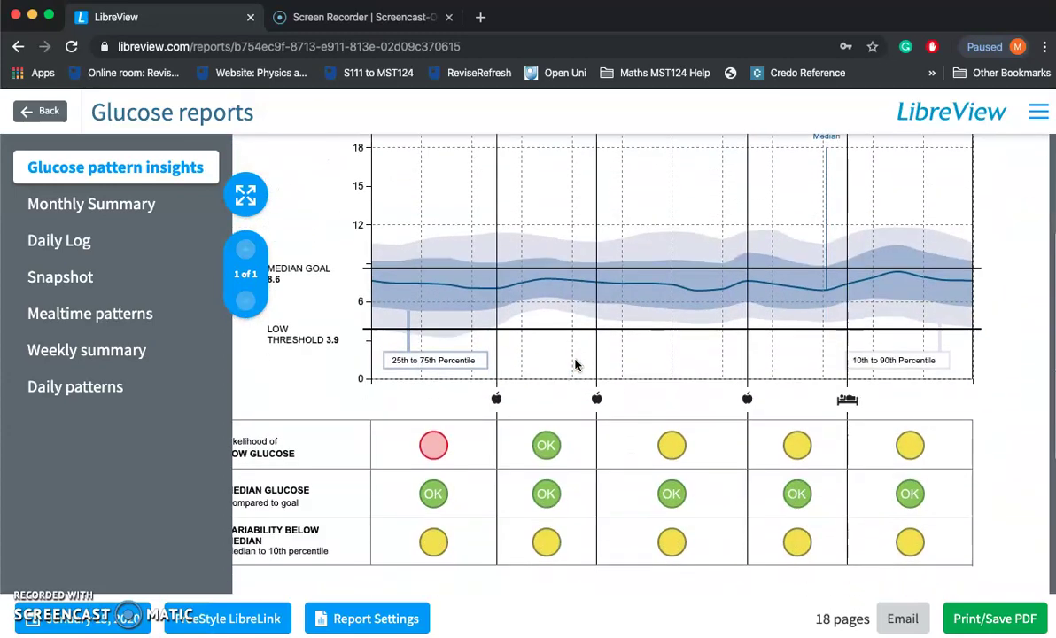
left_click(556, 362)
Step: Open the 90-day Snapshot report (Oct 18, 2019 – Jan 15, 2020, average 7.6 mmol/L) and review it
left_click(82, 278)
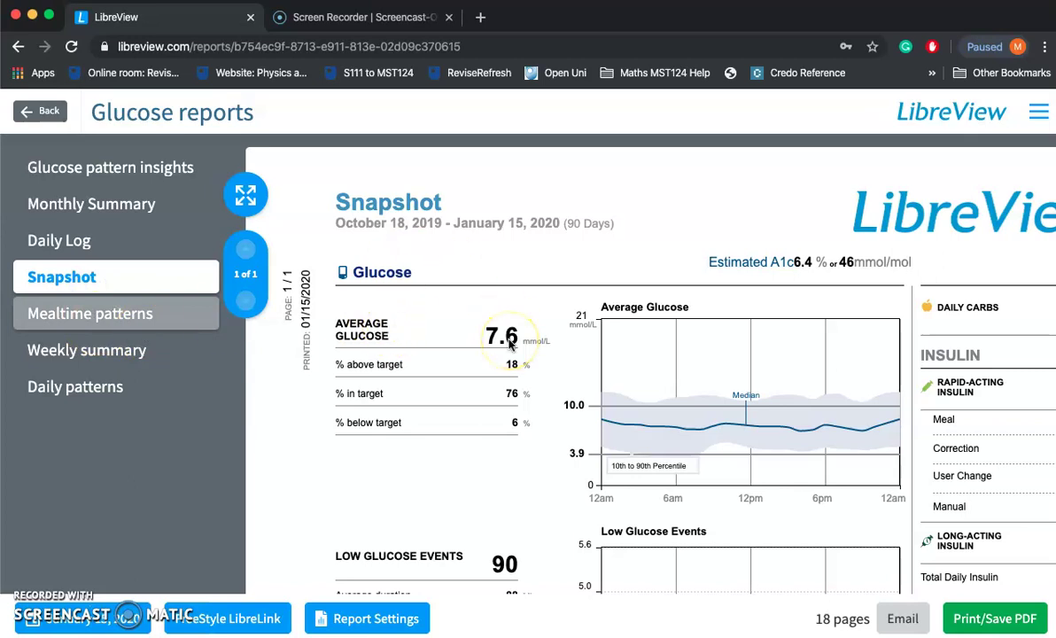
scroll(771, 461, "down", 4)
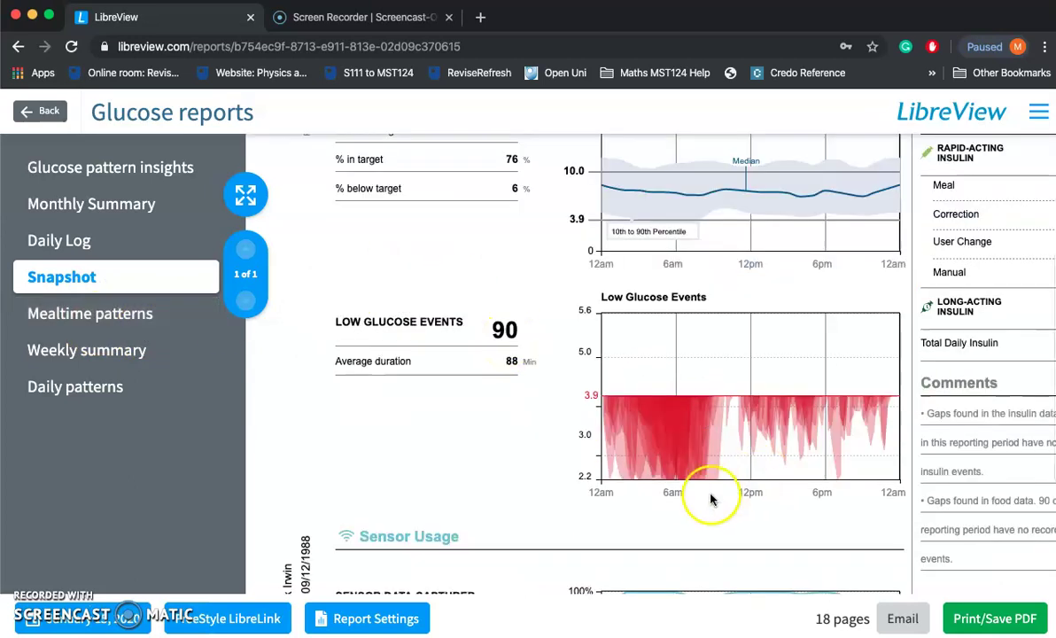
scroll(716, 478, "up", 4)
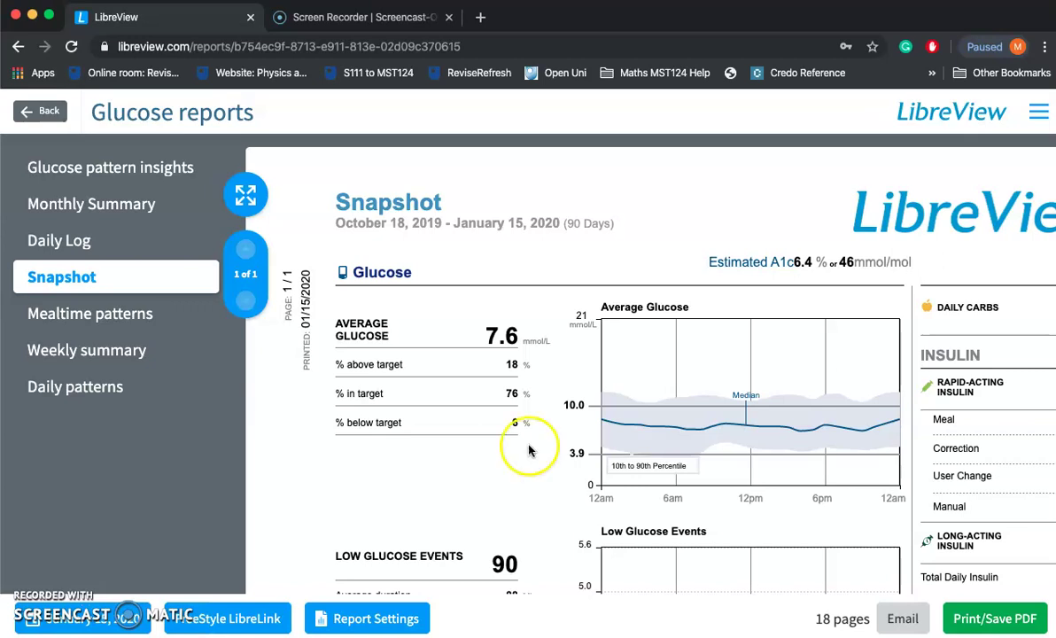
scroll(536, 425, "down", 3)
scroll(537, 424, "up", 3)
scroll(538, 420, "down", 5)
scroll(537, 420, "up", 5)
Step: Finish reviewing the Snapshot charts and switch to the Mealtime Patterns report
scroll(538, 422, "right", 3)
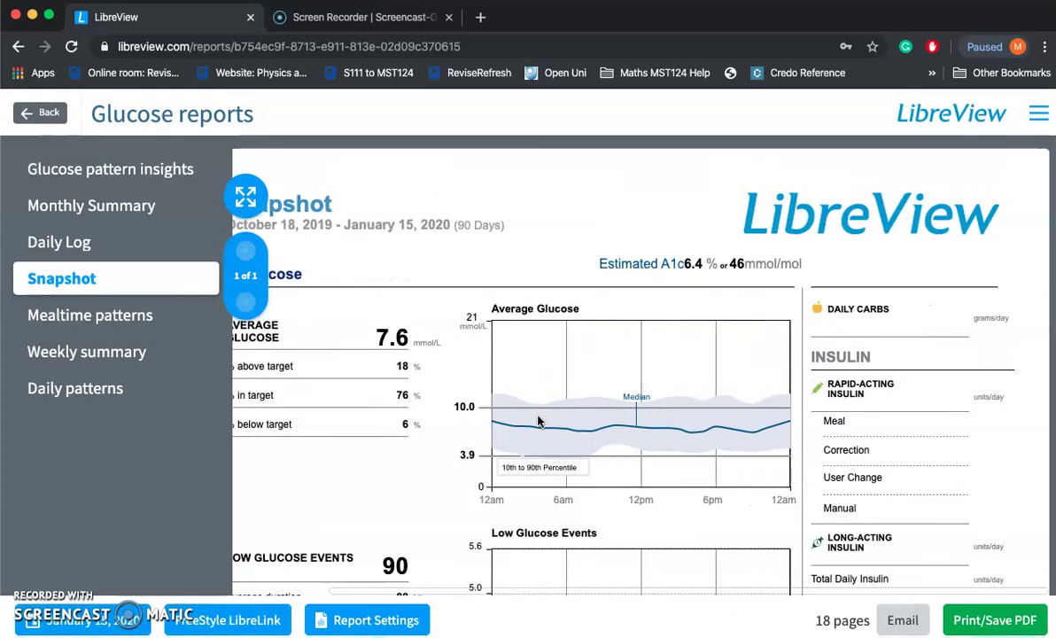
scroll(538, 422, "down", 3)
scroll(904, 428, "down", 3)
scroll(903, 428, "up", 5)
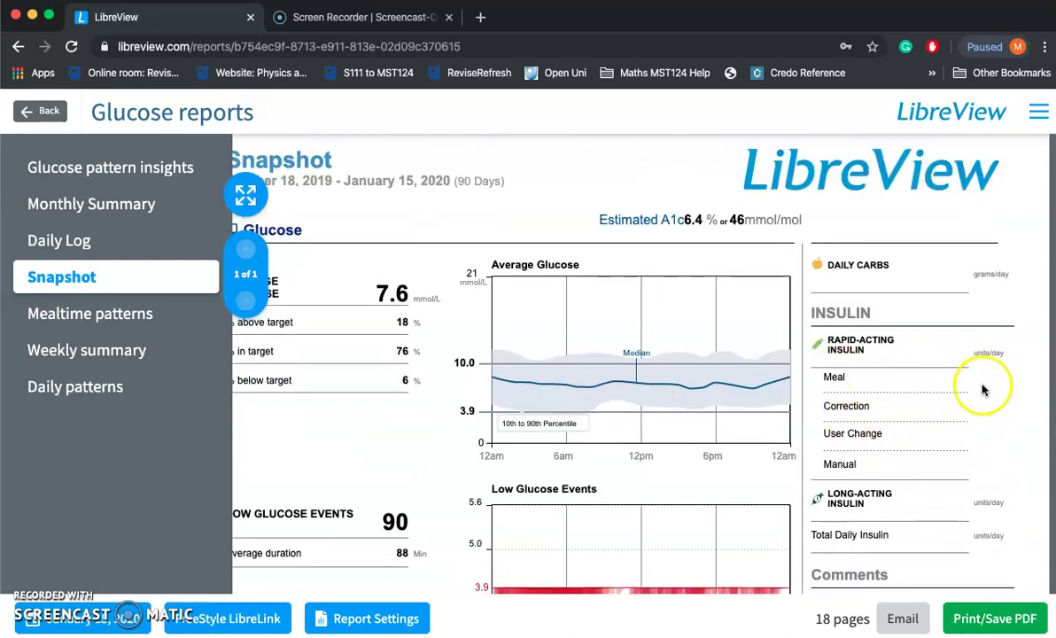
left_click(100, 330)
Step: Review the Mealtime Patterns report's Morning, Midday, Evening and Night sections
scroll(503, 407, "down", 3)
scroll(505, 410, "up", 3)
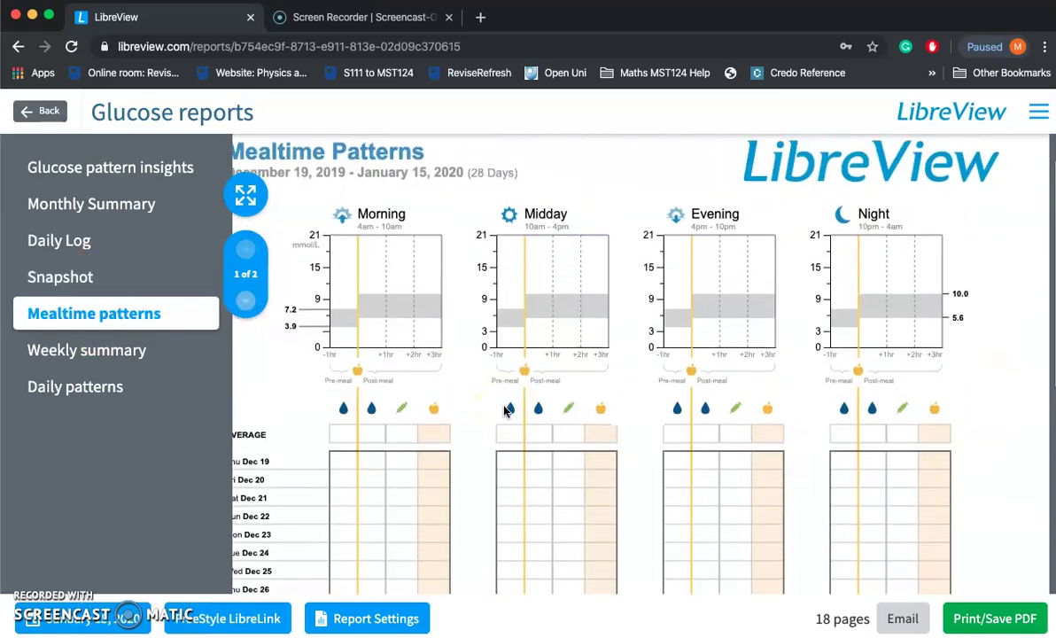
scroll(502, 409, "down", 3)
scroll(505, 408, "up", 4)
scroll(505, 408, "left", 3)
left_click_drag(448, 396, 510, 421)
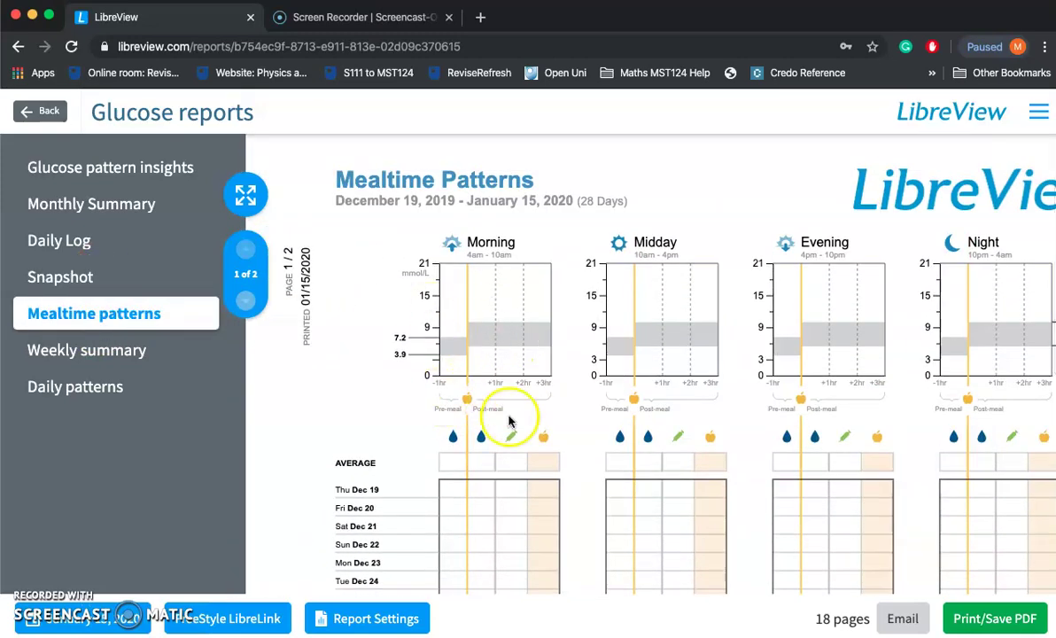
scroll(501, 443, "down", 3)
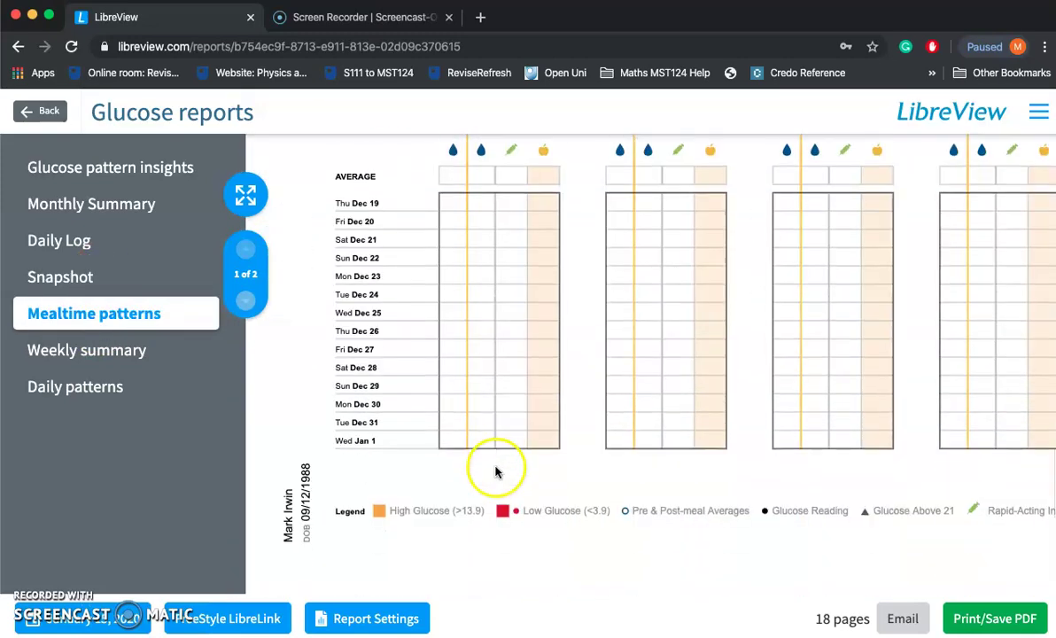
Step: Show the Weekly Summary daily glucose curves for Dec 19, 2019 – Jan 15, 2020 and review them
left_click(171, 356)
scroll(306, 332, "up", 2)
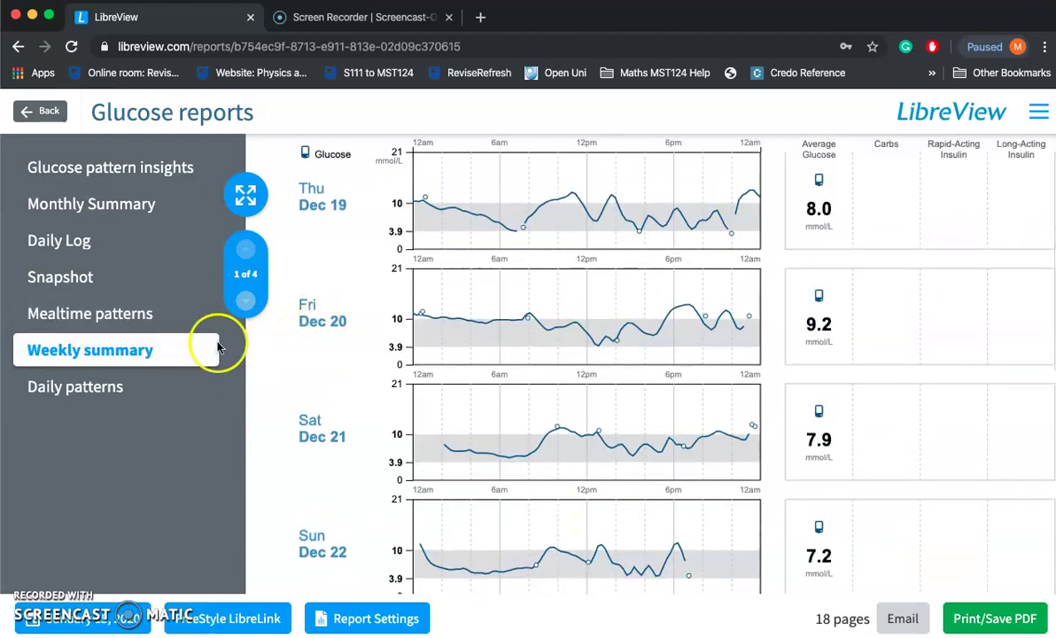
scroll(408, 379, "up", 2)
scroll(409, 383, "down", 4)
scroll(410, 383, "up", 3)
scroll(409, 383, "down", 1)
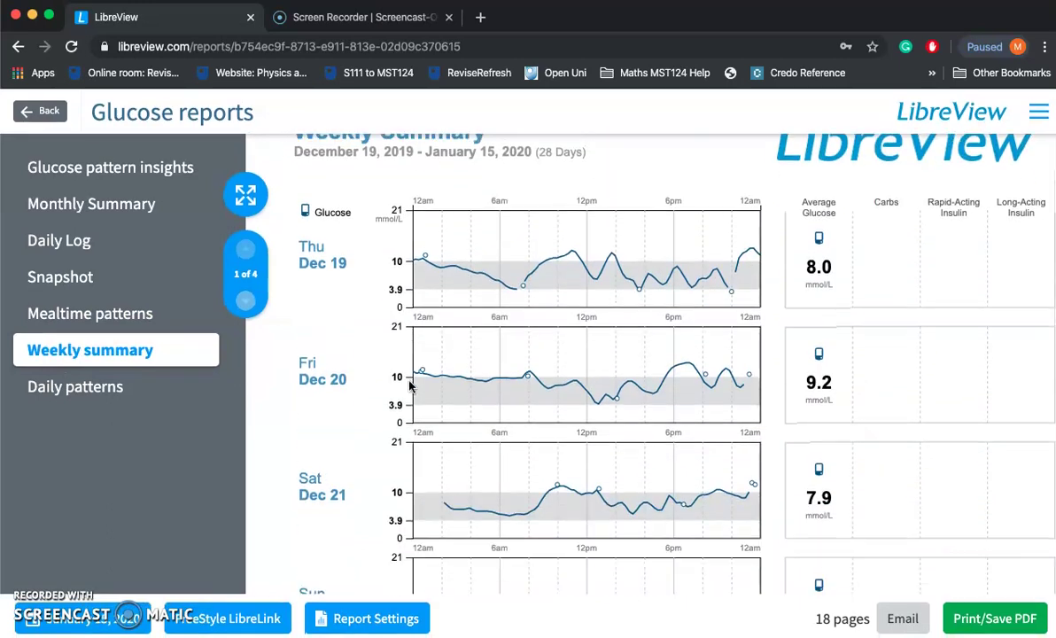
scroll(409, 383, "up", 1)
scroll(409, 383, "down", 5)
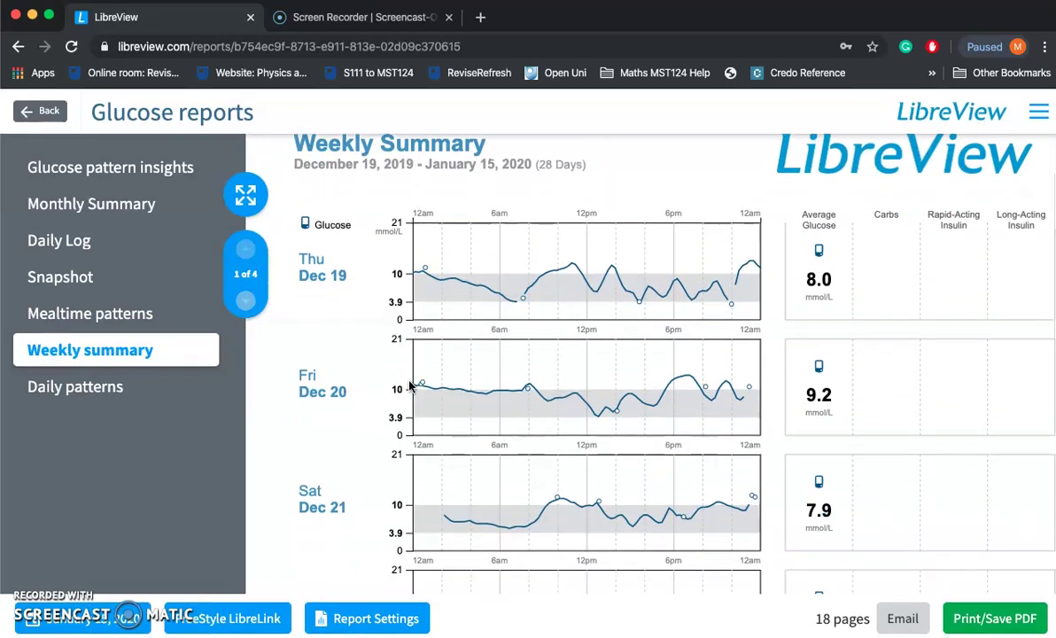
scroll(409, 382, "down", 5)
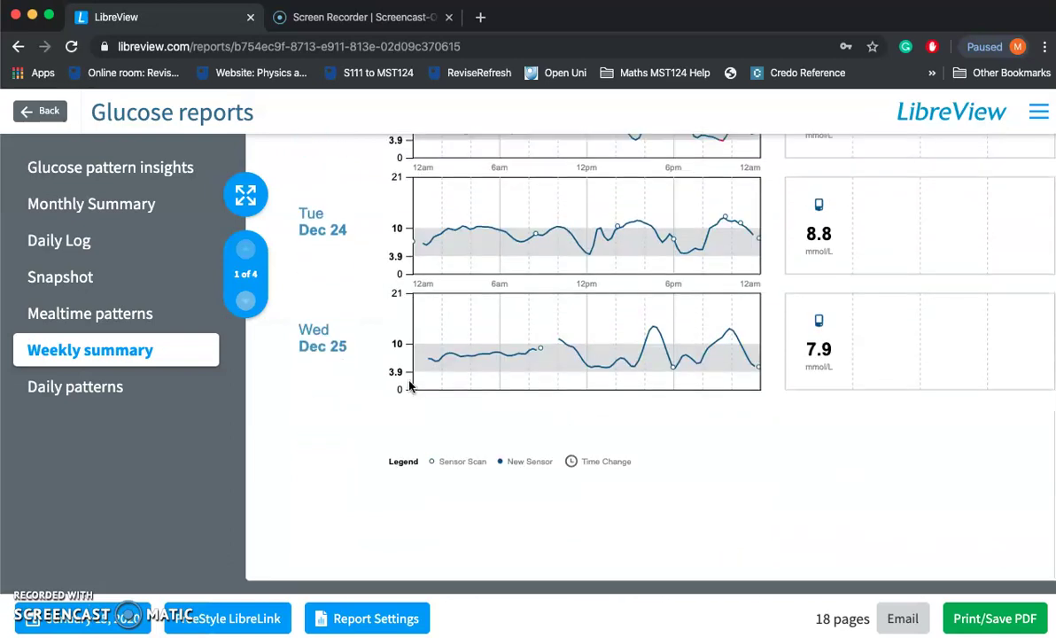
scroll(409, 383, "up", 2)
scroll(410, 383, "up", 5)
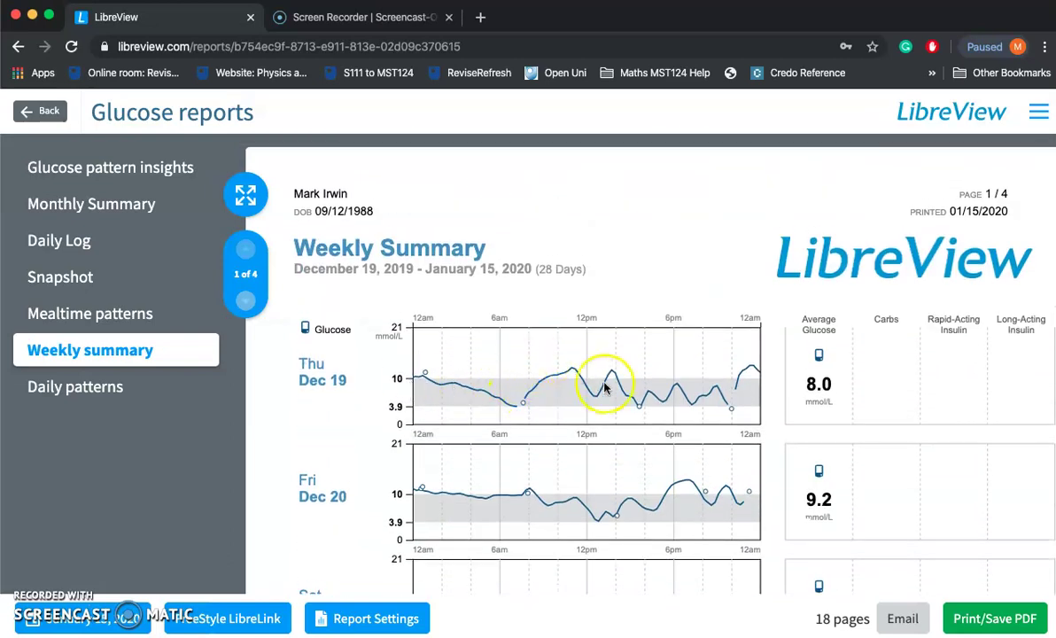
Step: Show the Daily patterns report for Dec 19, 2019 – Jan 15, 2020 and review its 8.0 mmol/L average chart
left_click(128, 386)
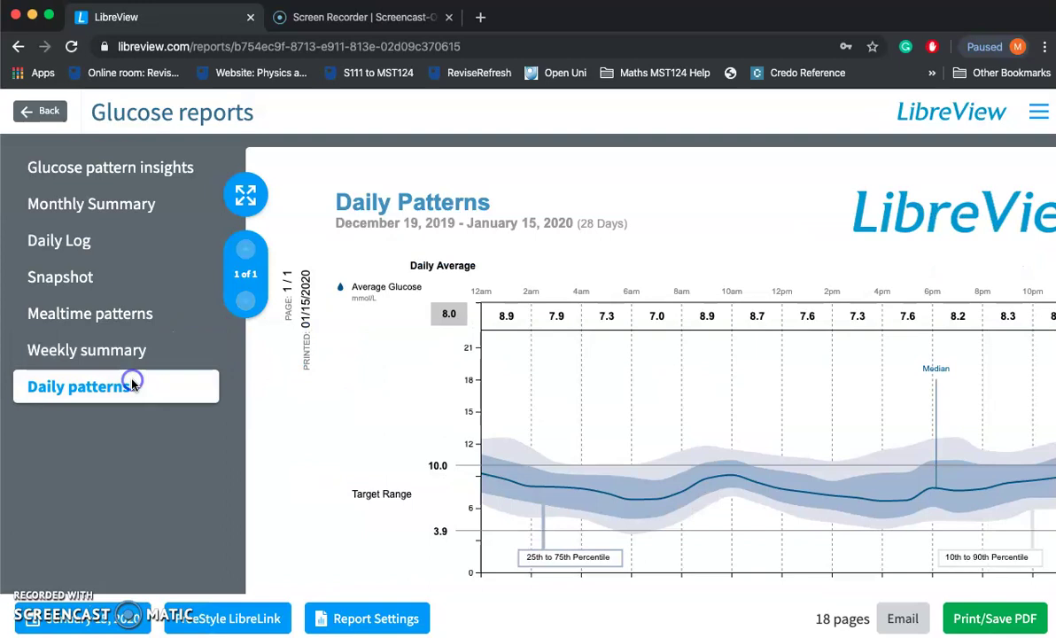
scroll(564, 366, "down", 3)
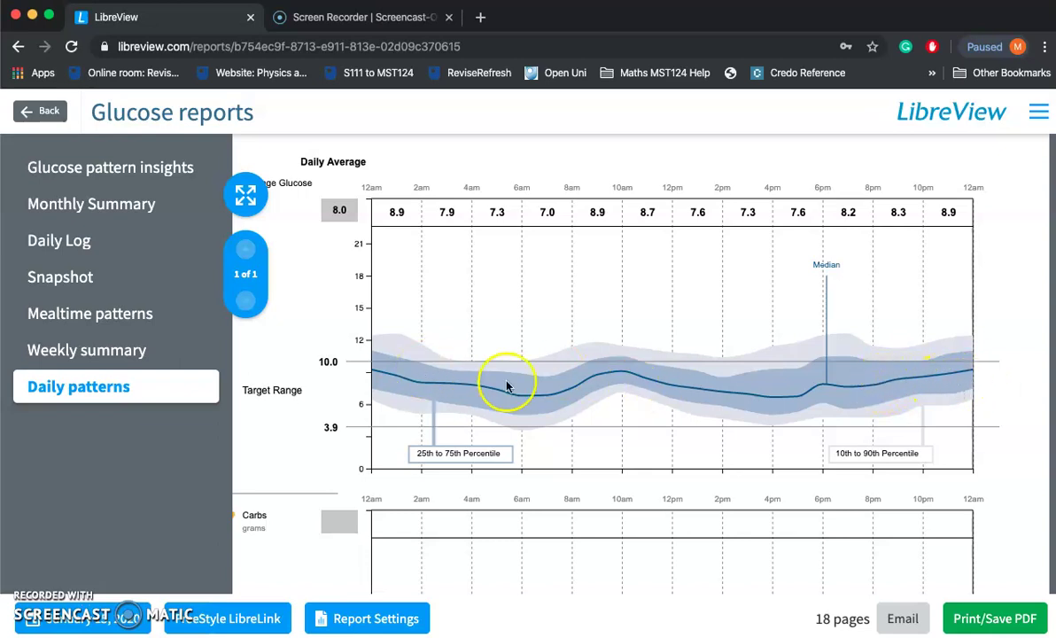
scroll(531, 393, "down", 2)
scroll(532, 392, "up", 5)
scroll(532, 392, "down", 10)
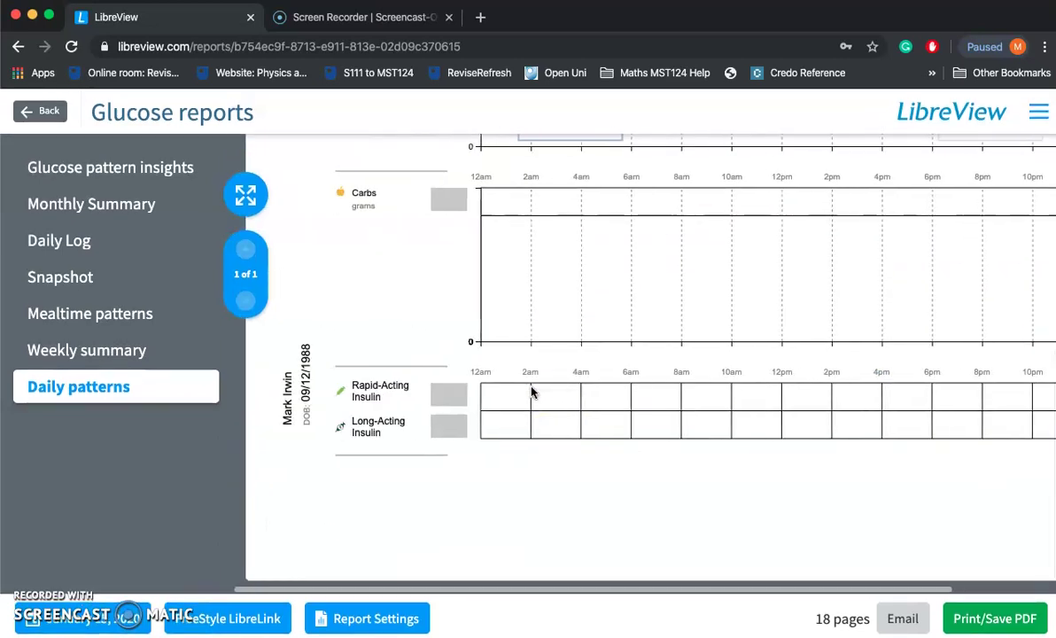
scroll(532, 392, "up", 2)
scroll(532, 393, "right", 2)
scroll(448, 337, "down", 2)
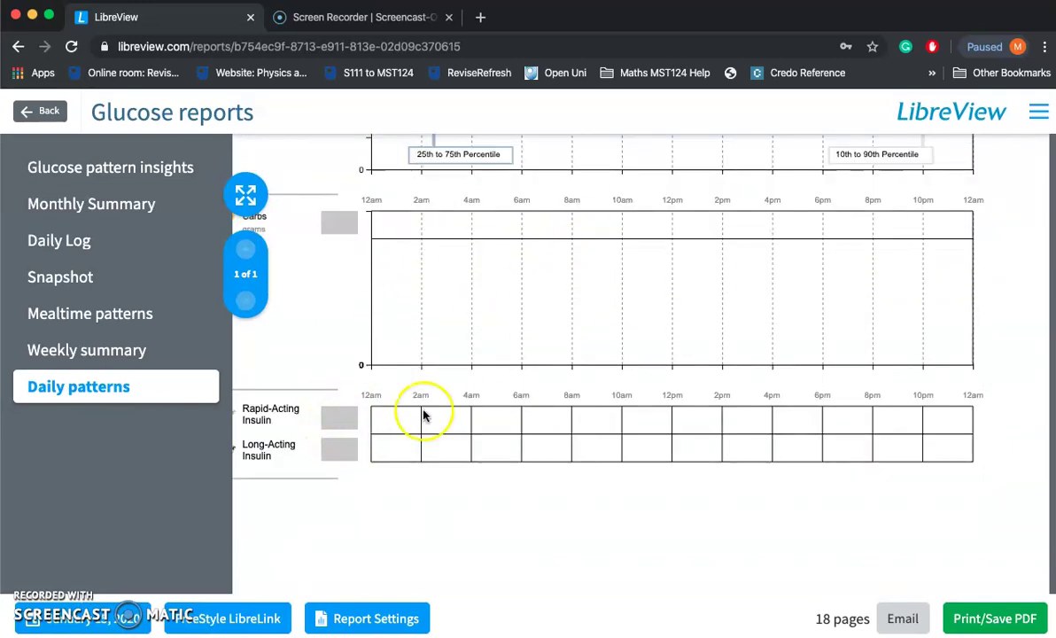
scroll(769, 425, "up", 3)
scroll(769, 426, "down", 1)
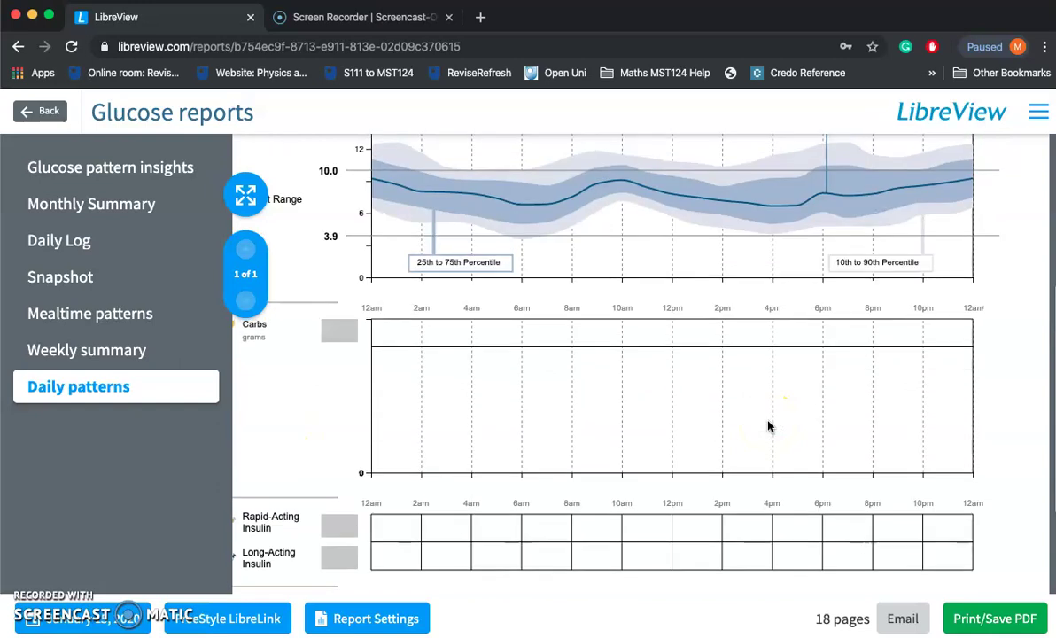
scroll(770, 426, "up", 2)
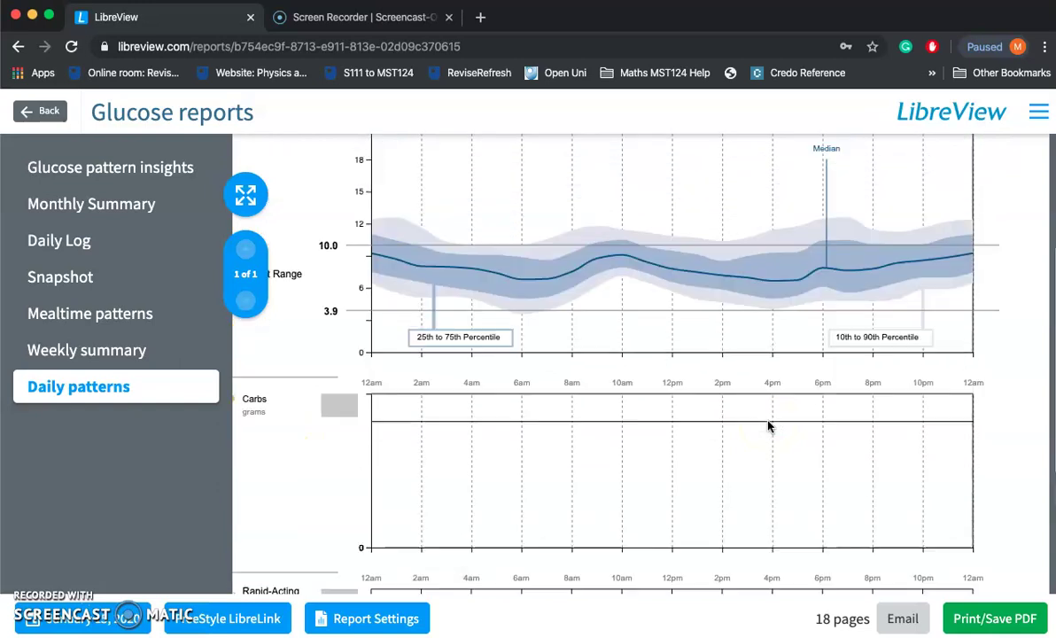
scroll(769, 426, "down", 1)
scroll(769, 426, "up", 3)
scroll(769, 426, "down", 6)
scroll(769, 426, "up", 2)
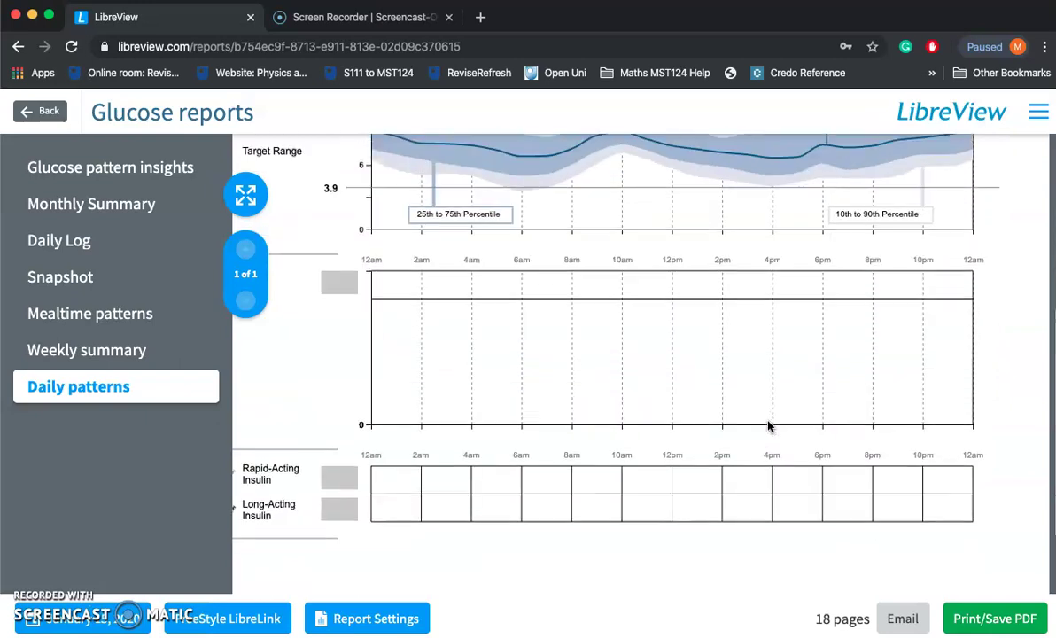
scroll(769, 426, "up", 1)
scroll(769, 426, "up", 1)
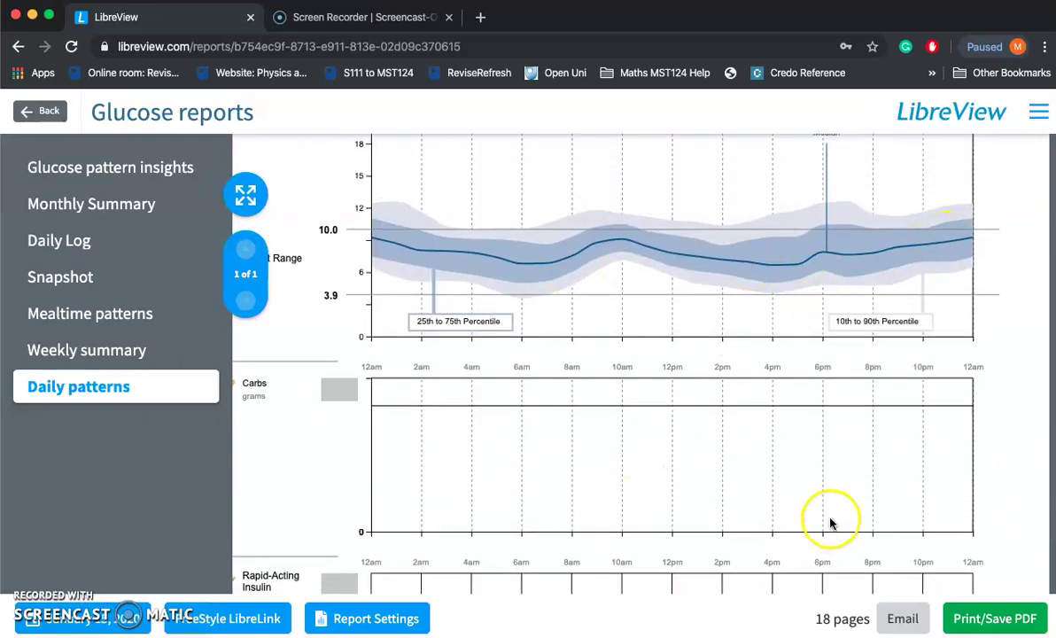
scroll(563, 488, "down", 2)
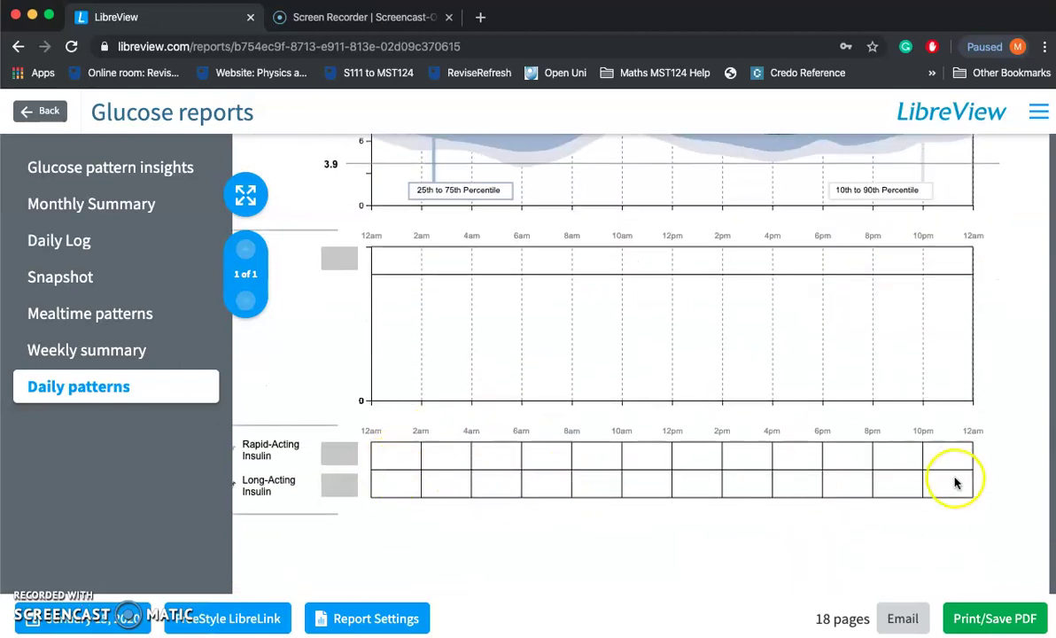
scroll(836, 407, "up", 3)
scroll(838, 407, "down", 1)
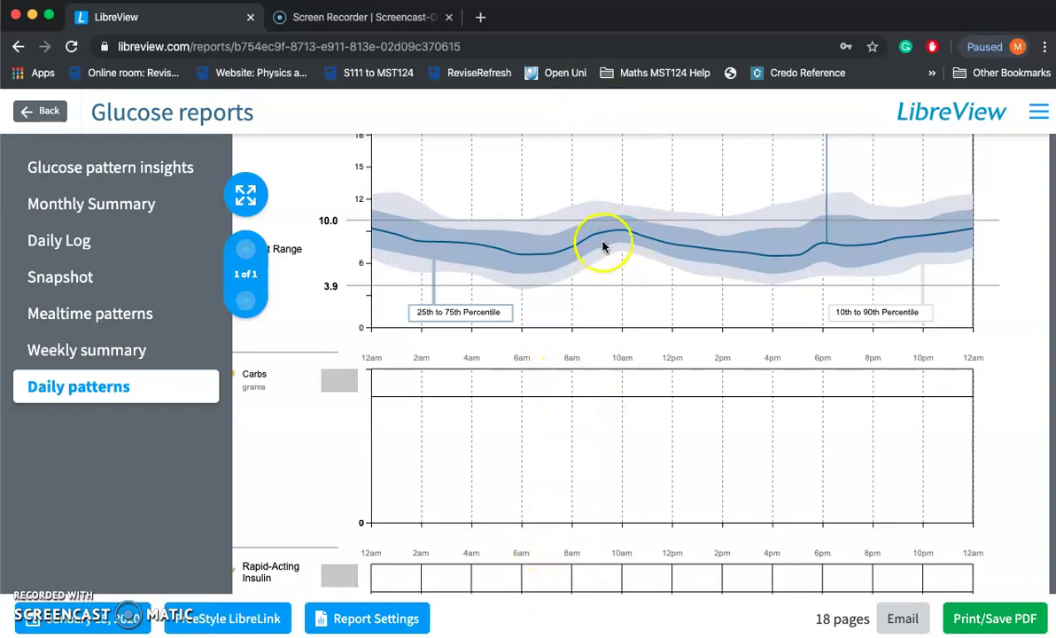
scroll(617, 320, "down", 2)
scroll(618, 324, "up", 5)
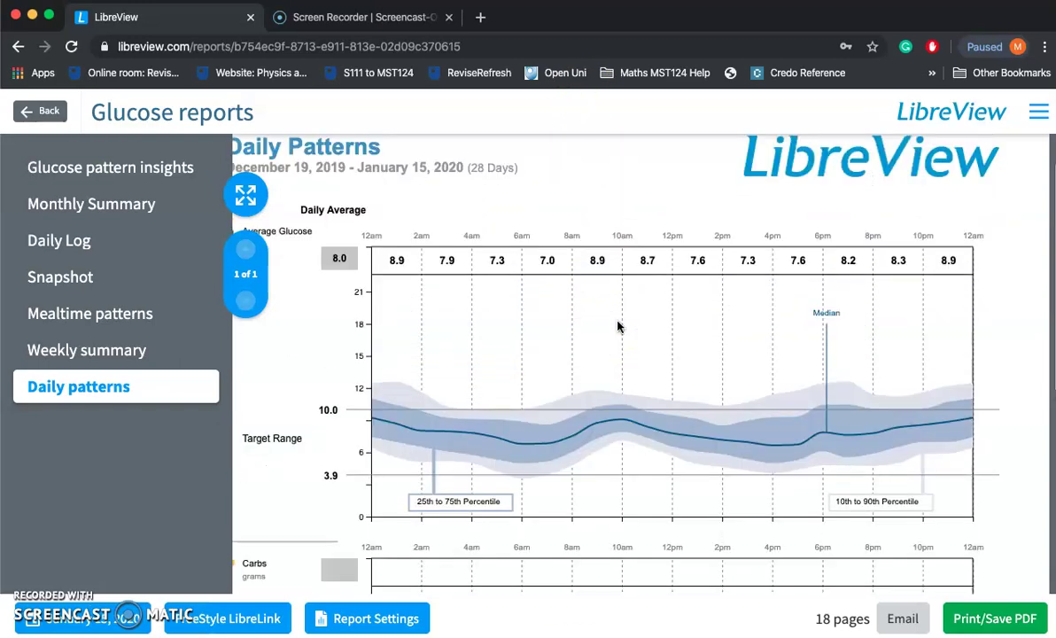
scroll(503, 426, "down", 3)
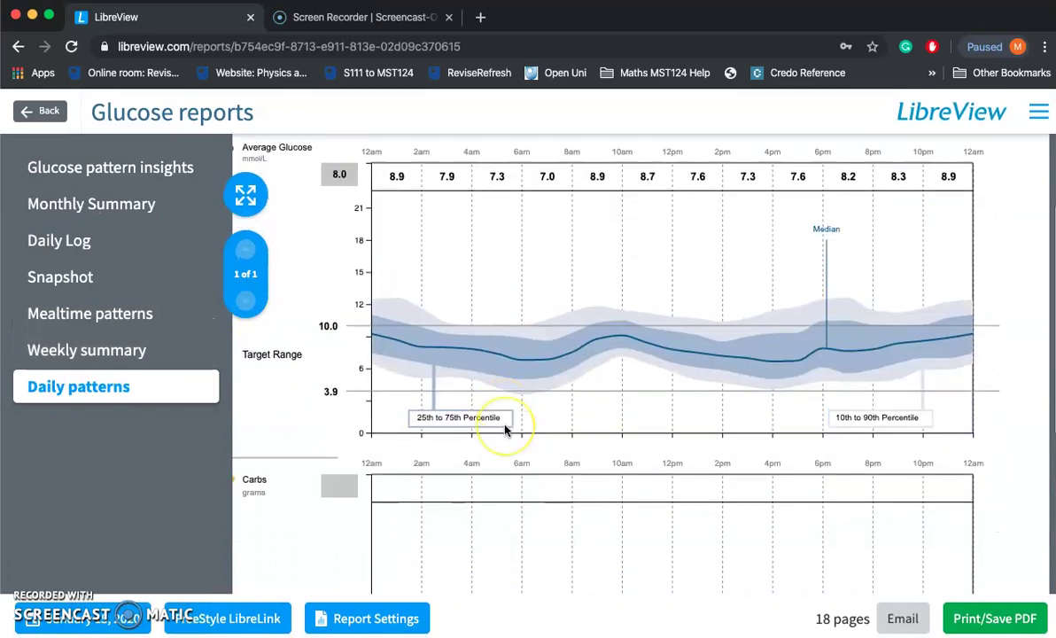
scroll(502, 431, "up", 3)
scroll(503, 432, "left", 2)
scroll(505, 430, "right", 2)
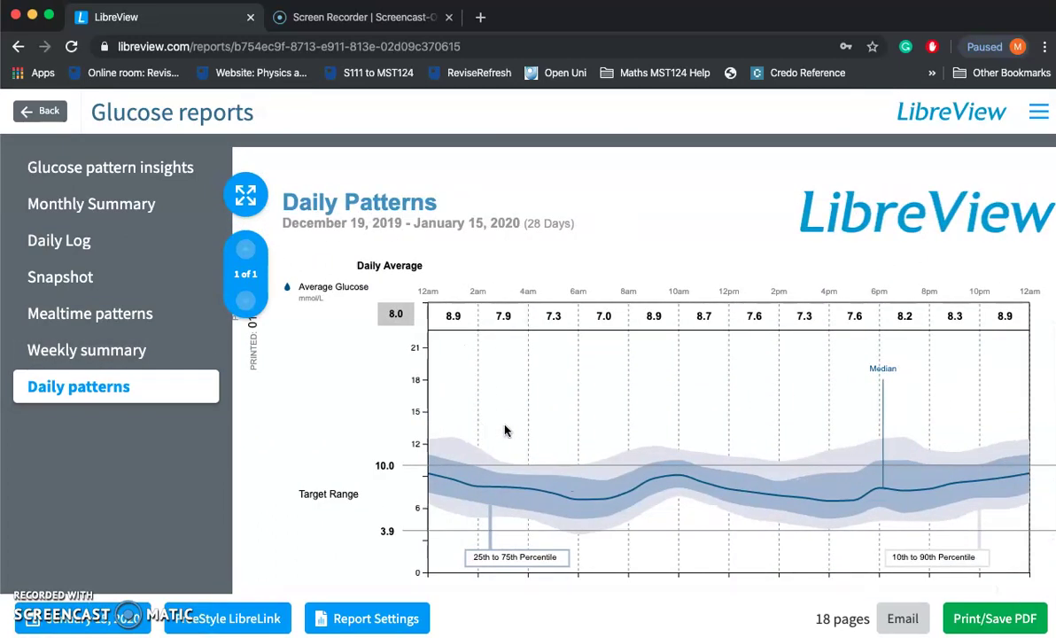
scroll(506, 431, "down", 1)
scroll(505, 430, "down", 2)
scroll(505, 431, "up", 3)
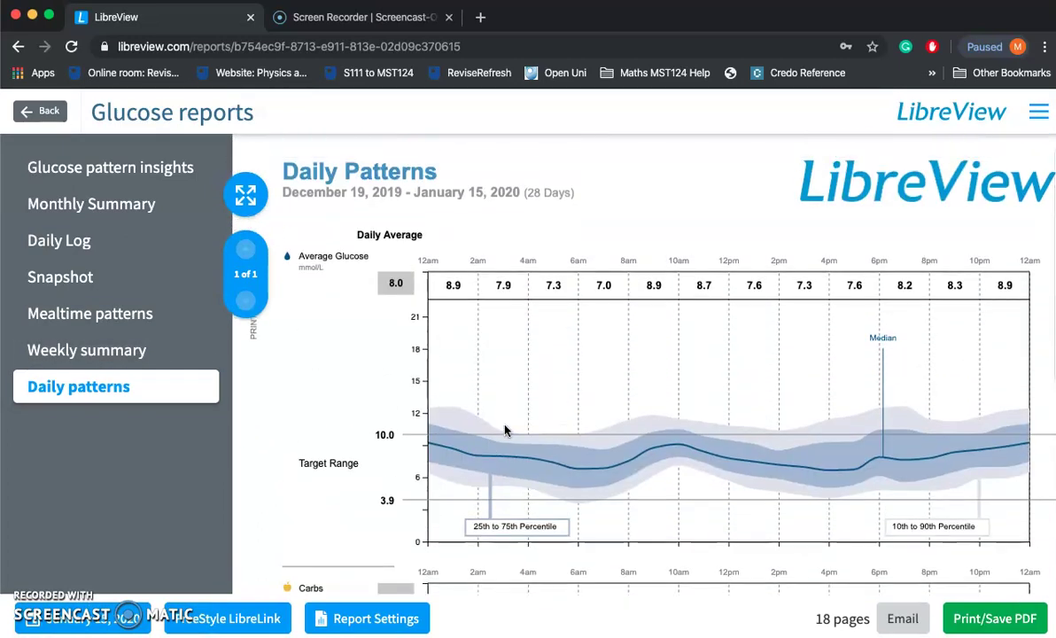
scroll(505, 430, "up", 1)
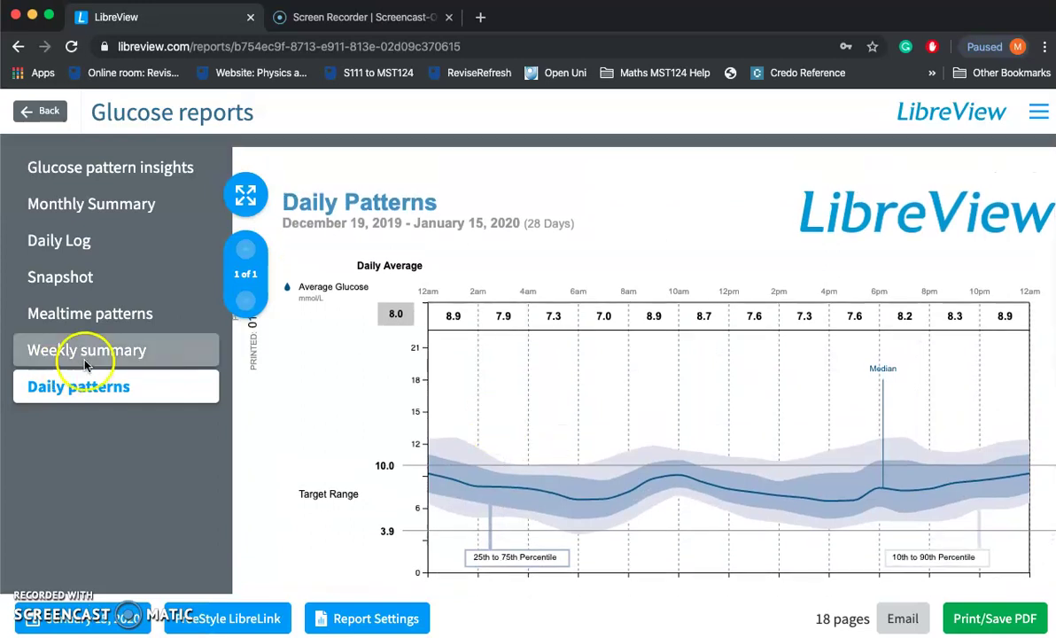
scroll(547, 358, "down", 4)
scroll(547, 357, "up", 4)
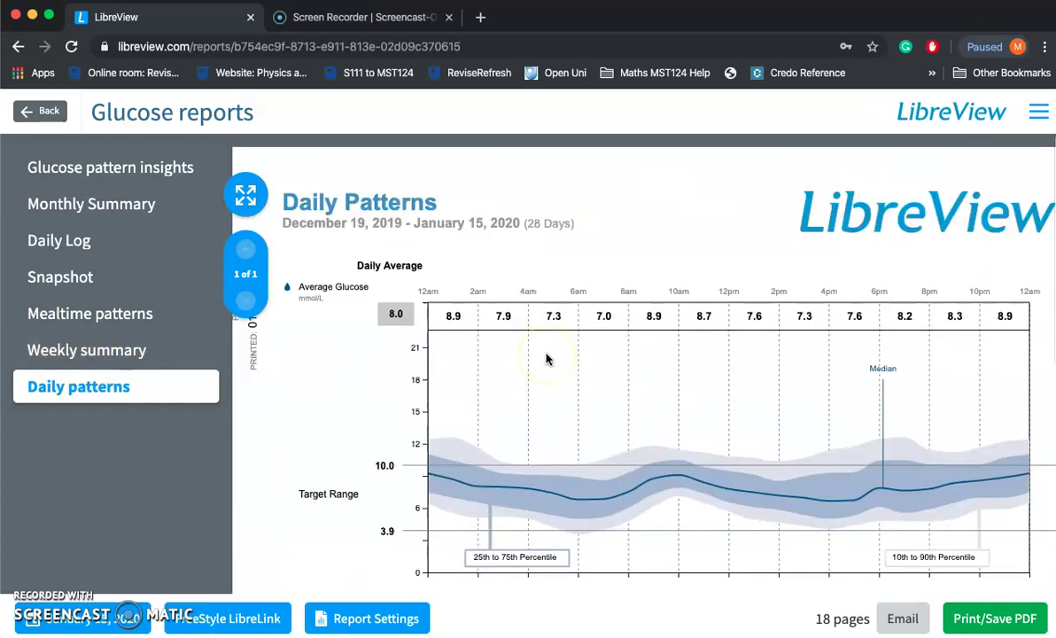
Step: Step through Weekly summary, Mealtime patterns, Snapshot, Daily Log, Monthly Summary and Glucose pattern insights reports
left_click(130, 341)
left_click(128, 320)
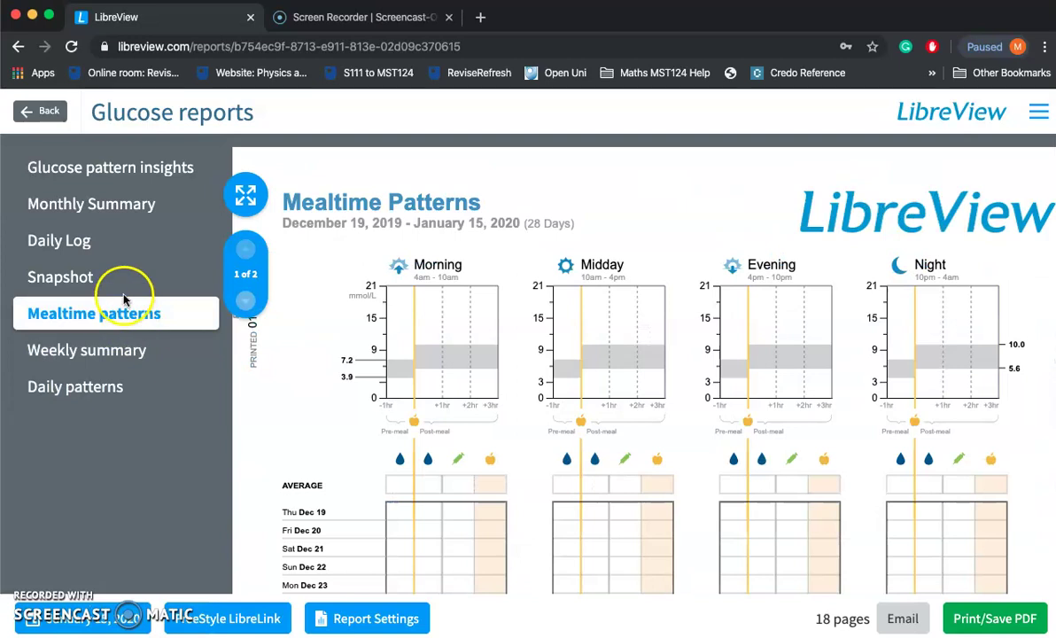
left_click(120, 279)
left_click(109, 237)
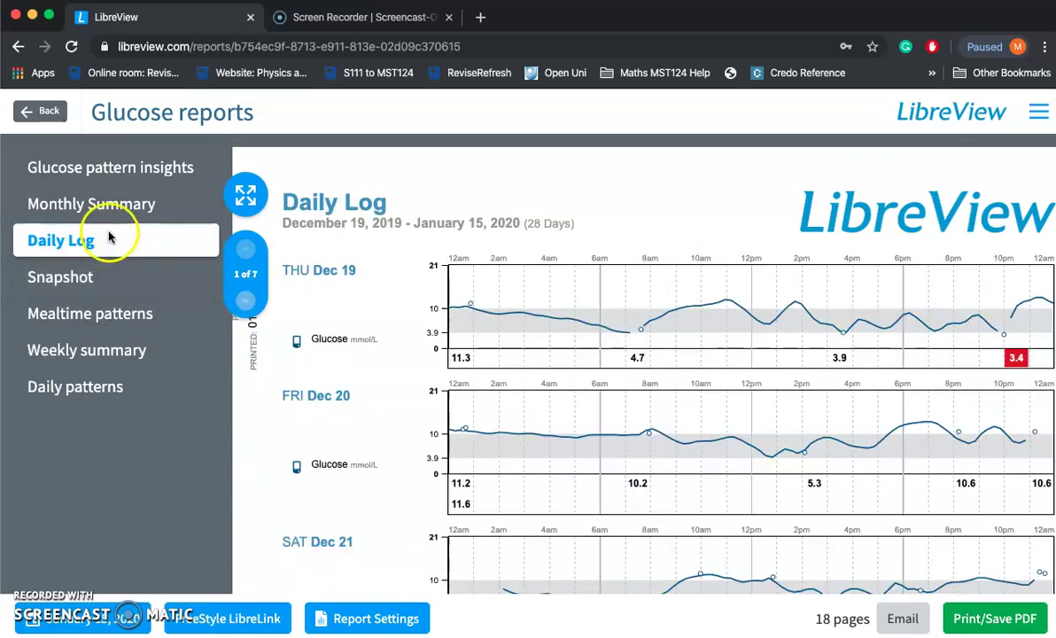
left_click(73, 205)
left_click(110, 169)
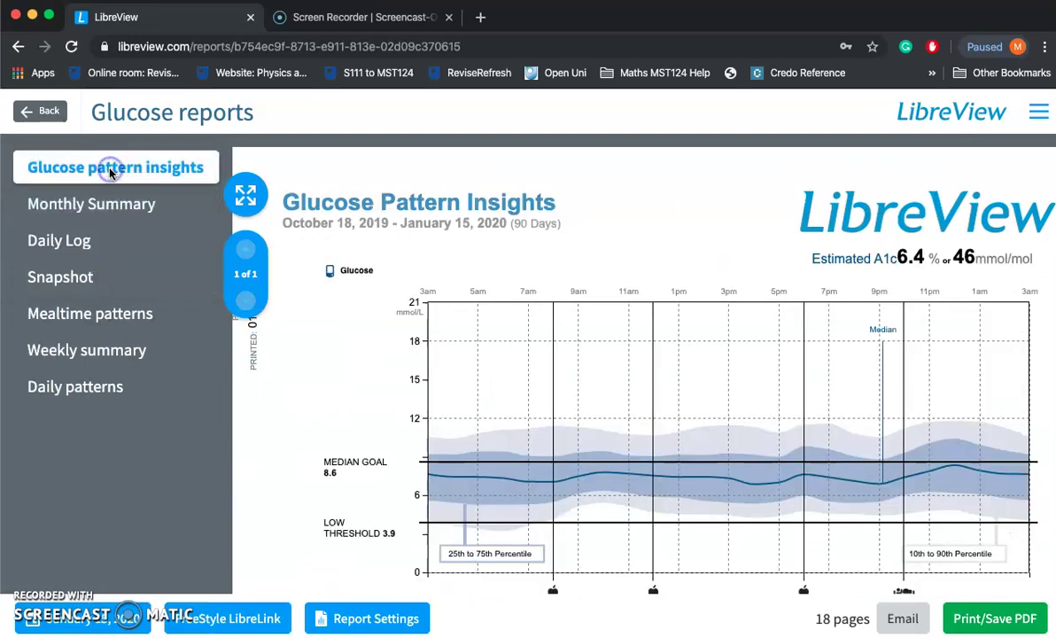
scroll(448, 272, "right", 1)
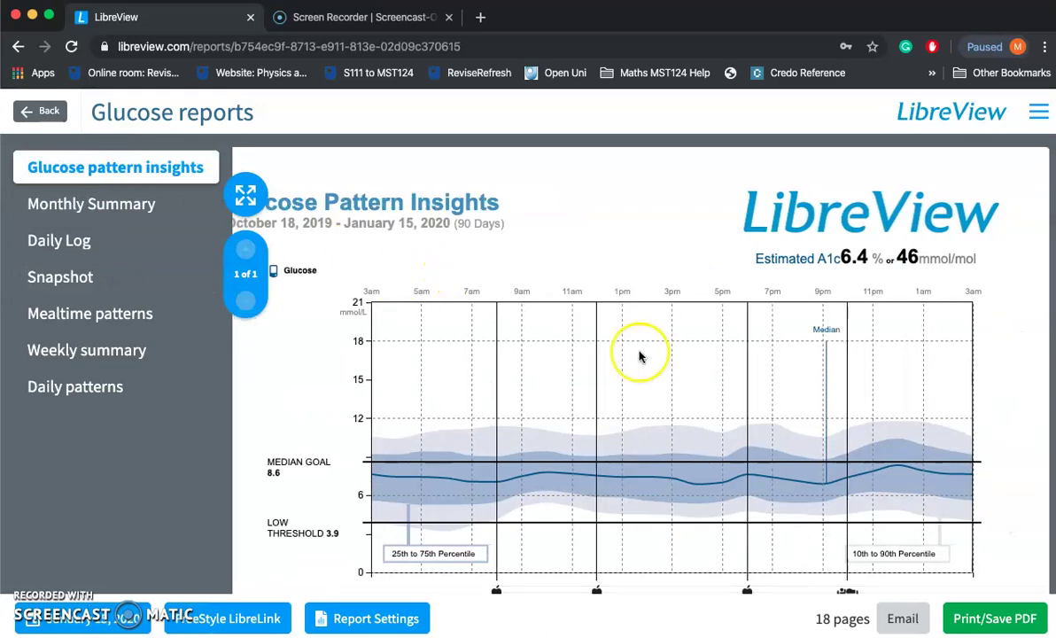
scroll(636, 354, "down", 3)
scroll(640, 357, "down", 2)
scroll(639, 356, "up", 5)
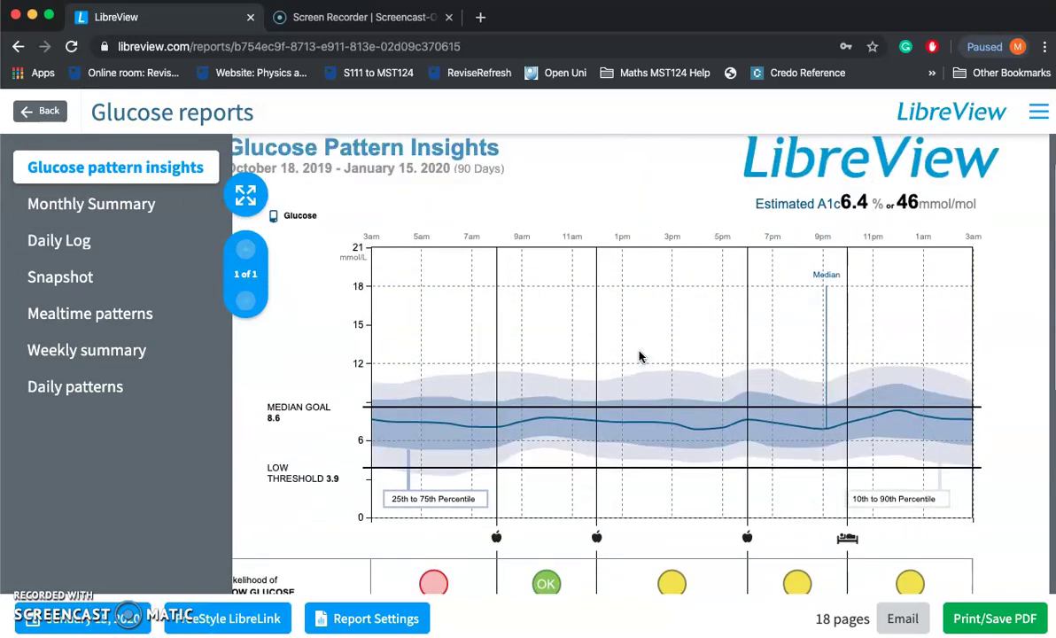
scroll(640, 356, "left", 2)
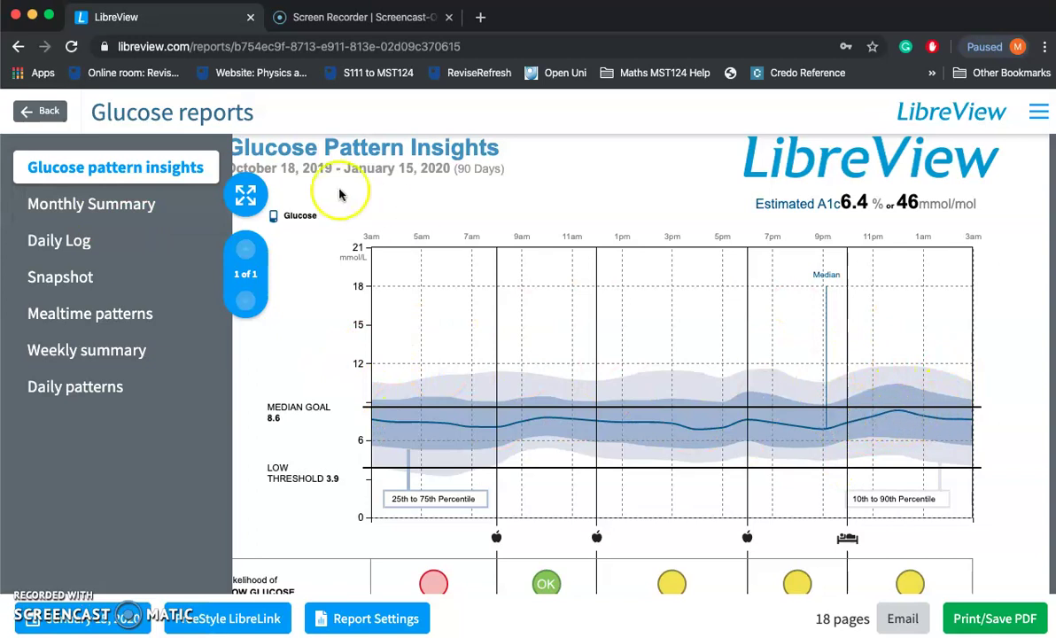
Step: Revisit the Daily Log, then return to the 90-day Glucose pattern insights report
left_click(164, 239)
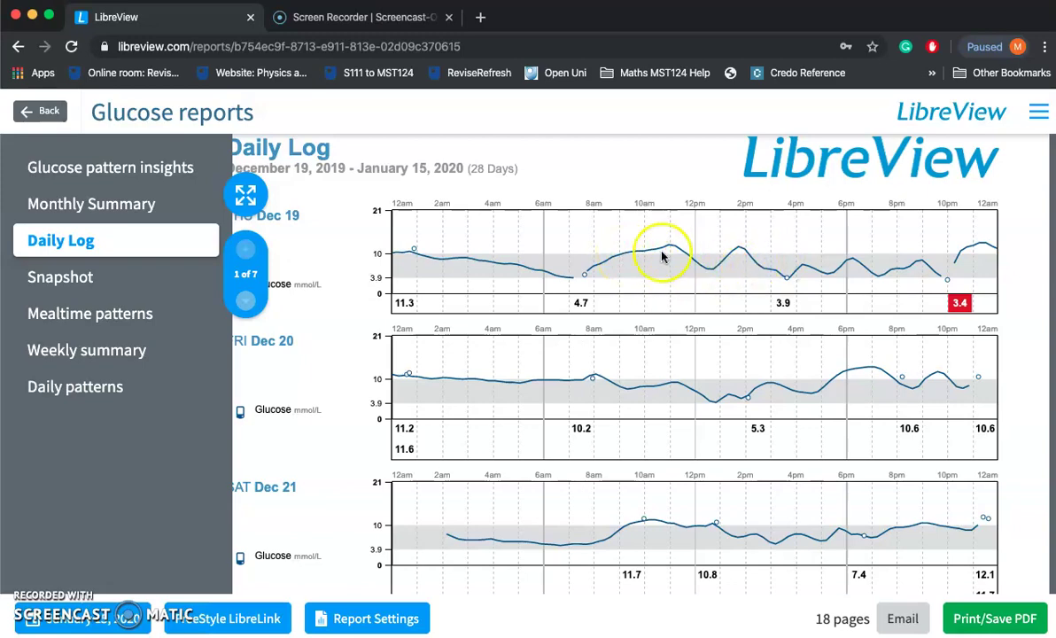
scroll(718, 461, "down", 4)
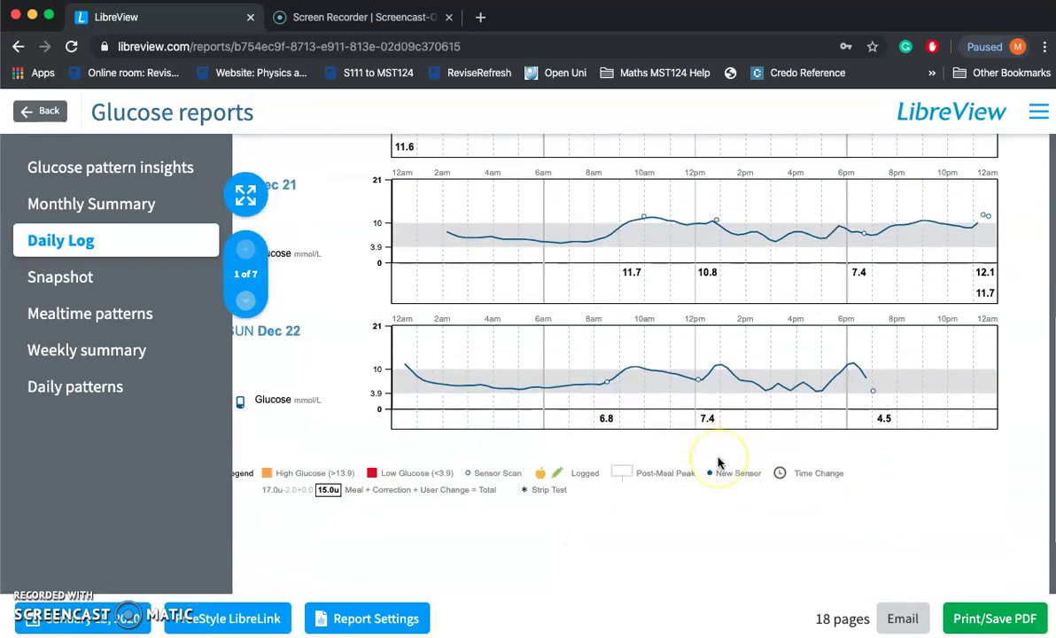
scroll(719, 462, "up", 5)
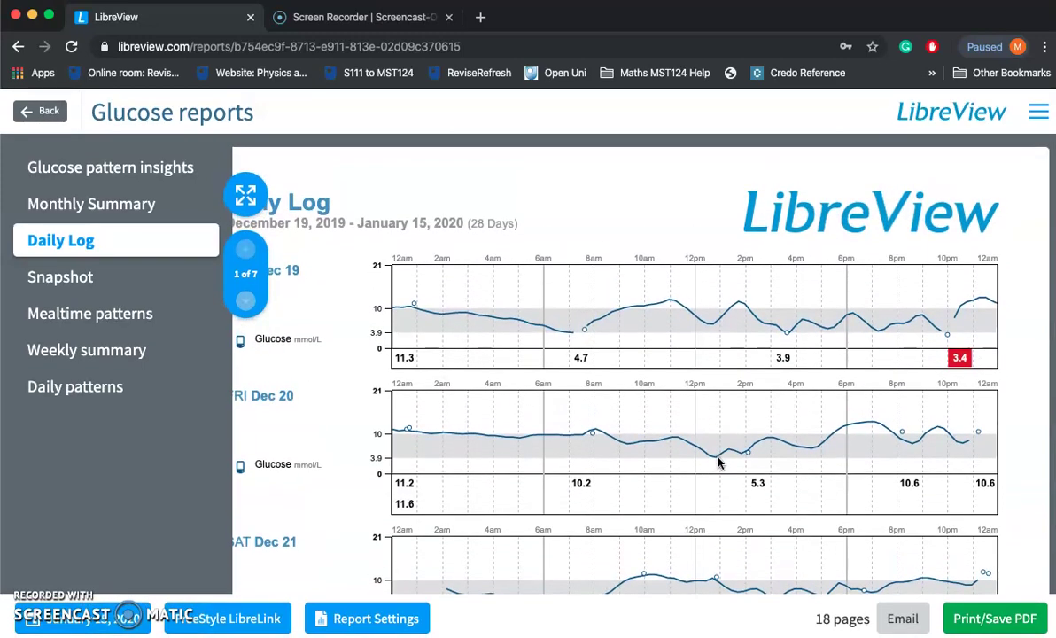
left_click(155, 164)
scroll(648, 315, "down", 2)
scroll(648, 316, "up", 1)
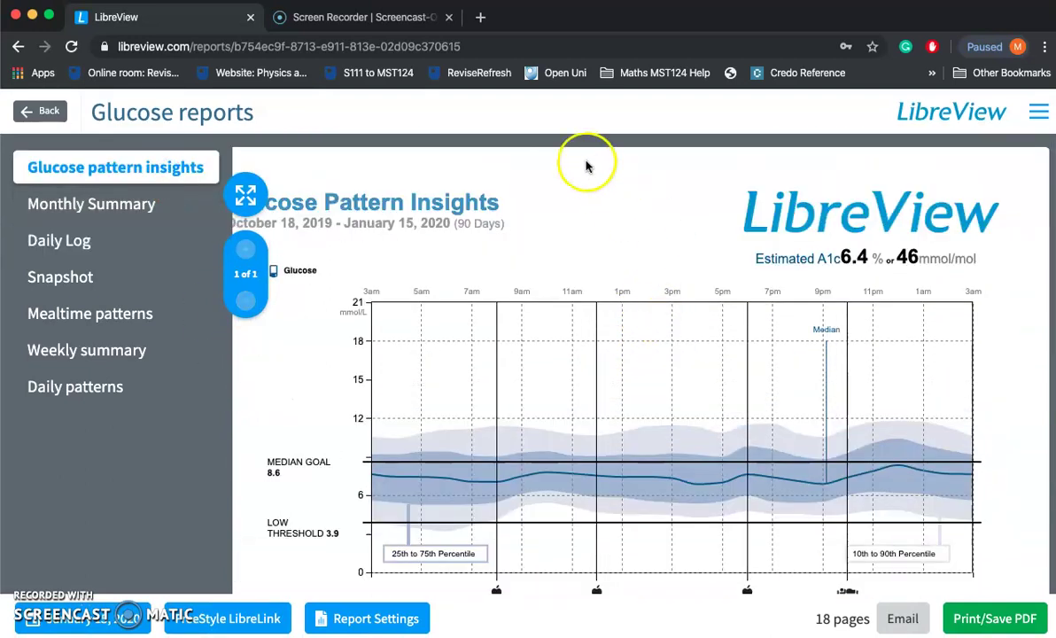
Step: Export the 18-page glucose report as a PDF download using Print/Save PDF
left_click(973, 625)
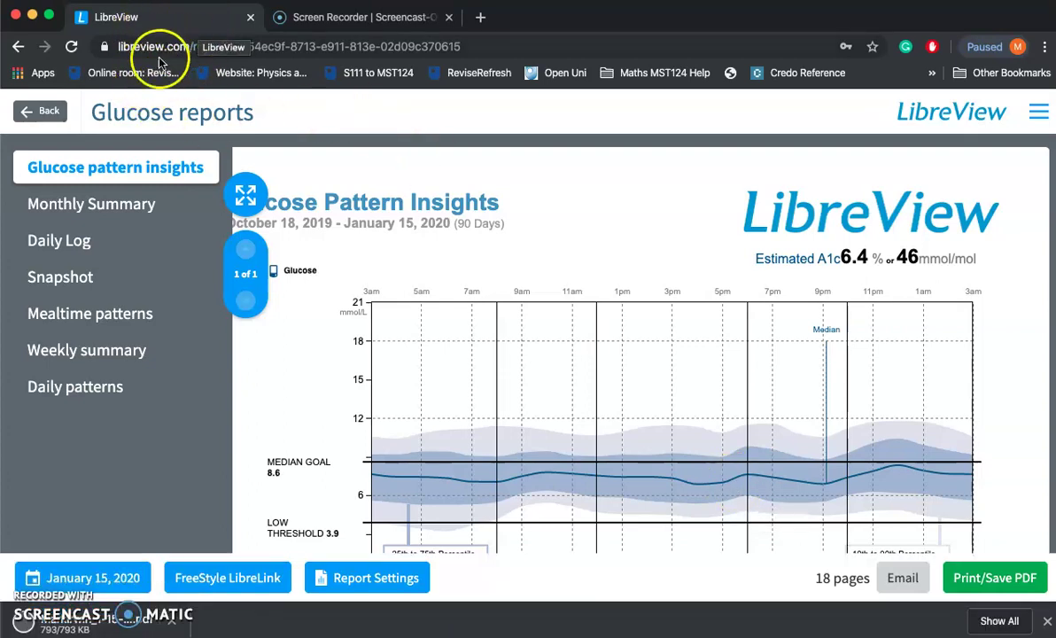
Step: Open Chrome's full downloads list, reveal the report PDF in Finder, and return to LibreView
left_click(1006, 623)
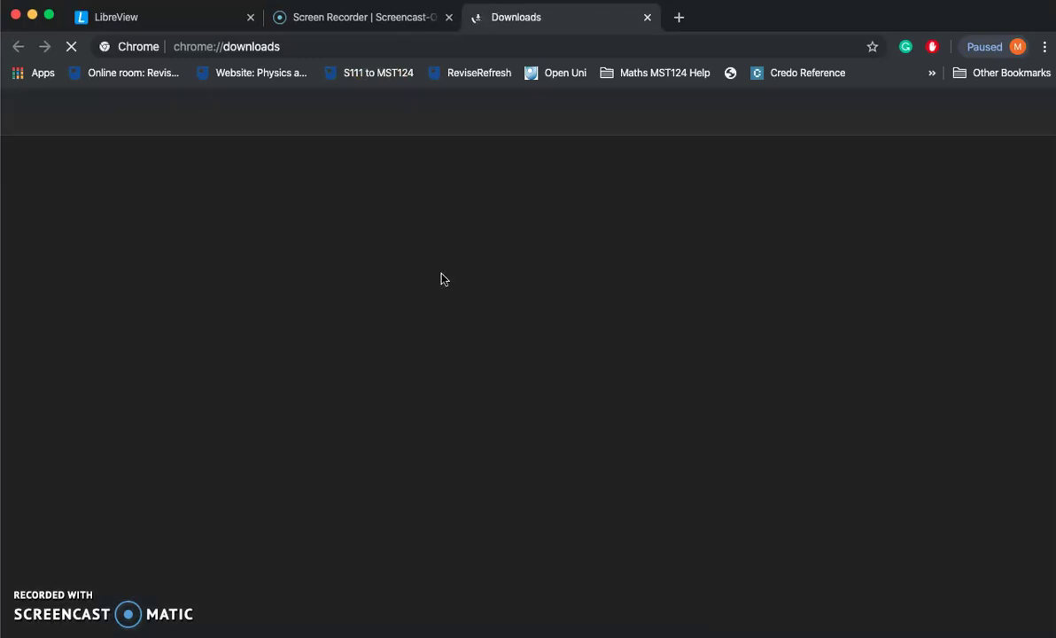
left_click(374, 273)
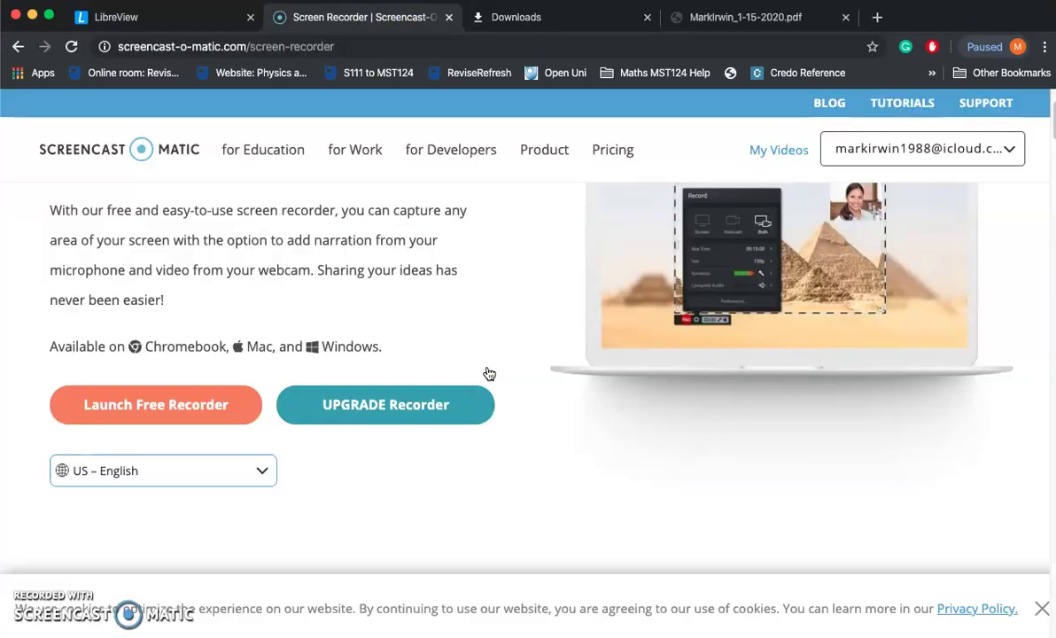
left_click(199, 19)
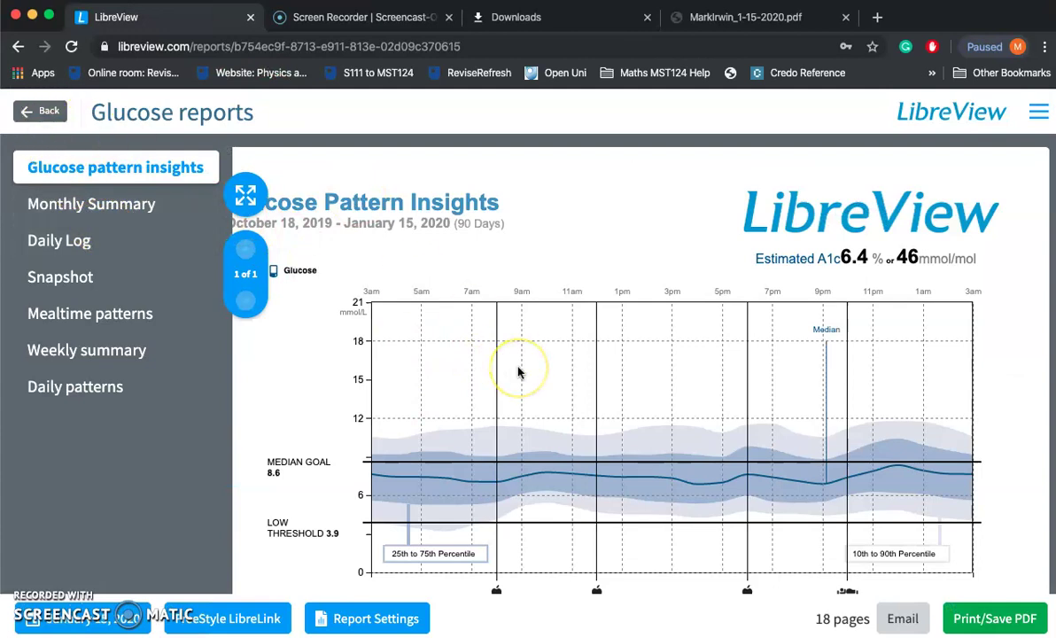
Step: Bring the Finder Downloads window forward with the saved report PDF listed first
scroll(518, 372, "down", 3)
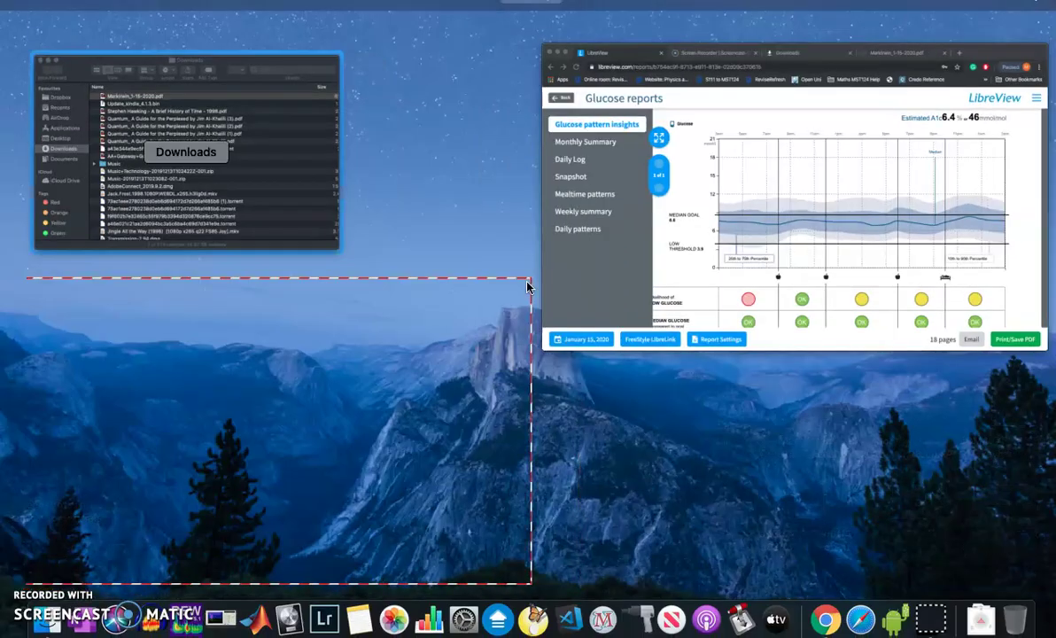
left_click(414, 175)
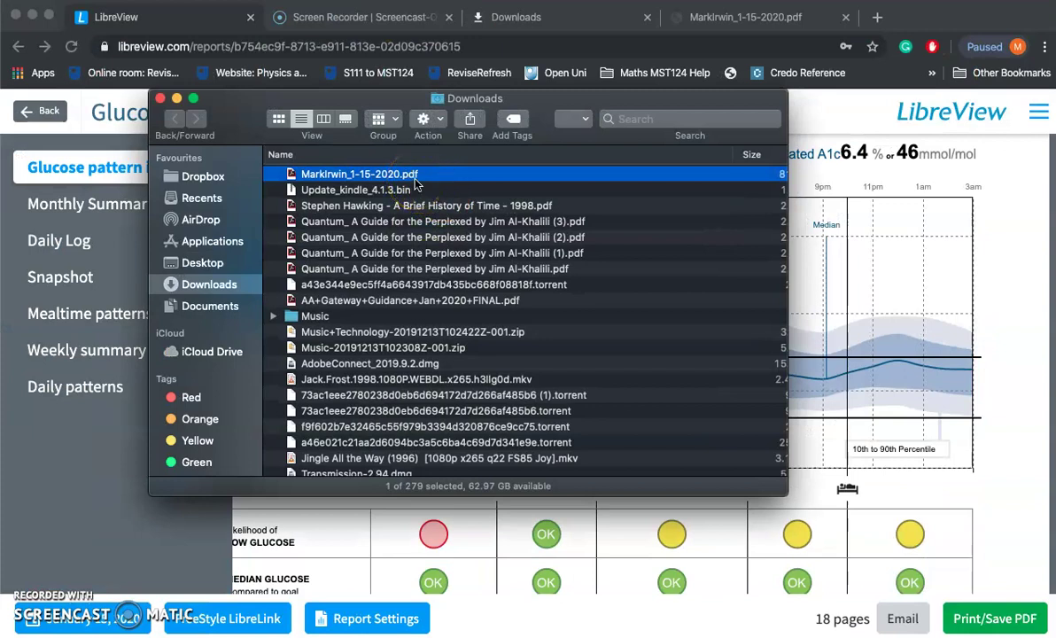
Step: Quick Look the downloaded report PDF, page through it, and close the preview
key("space")
left_click(622, 175)
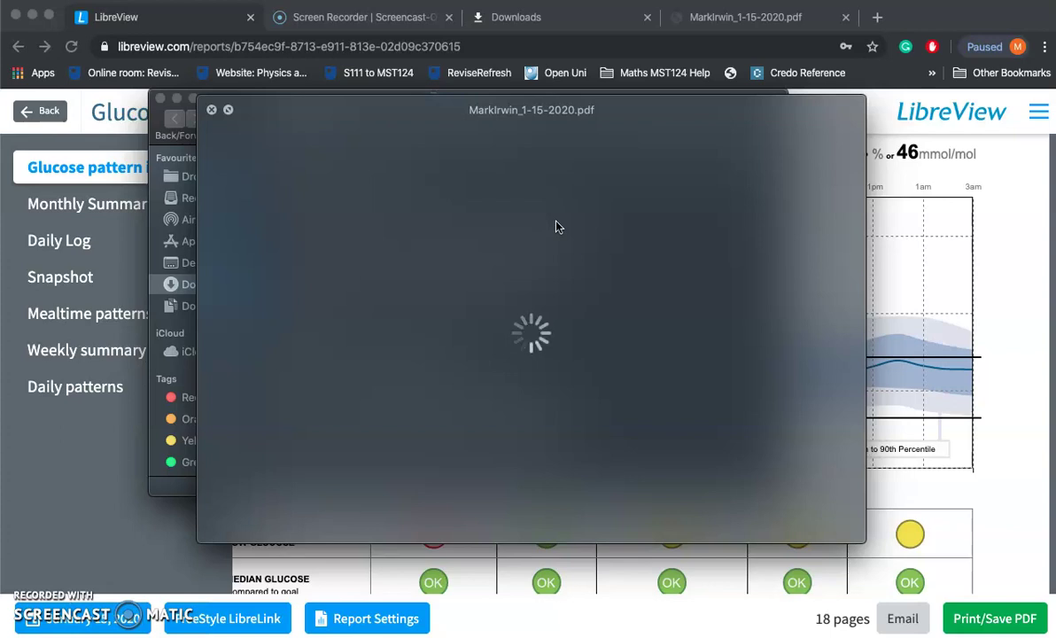
scroll(510, 355, "down", 20)
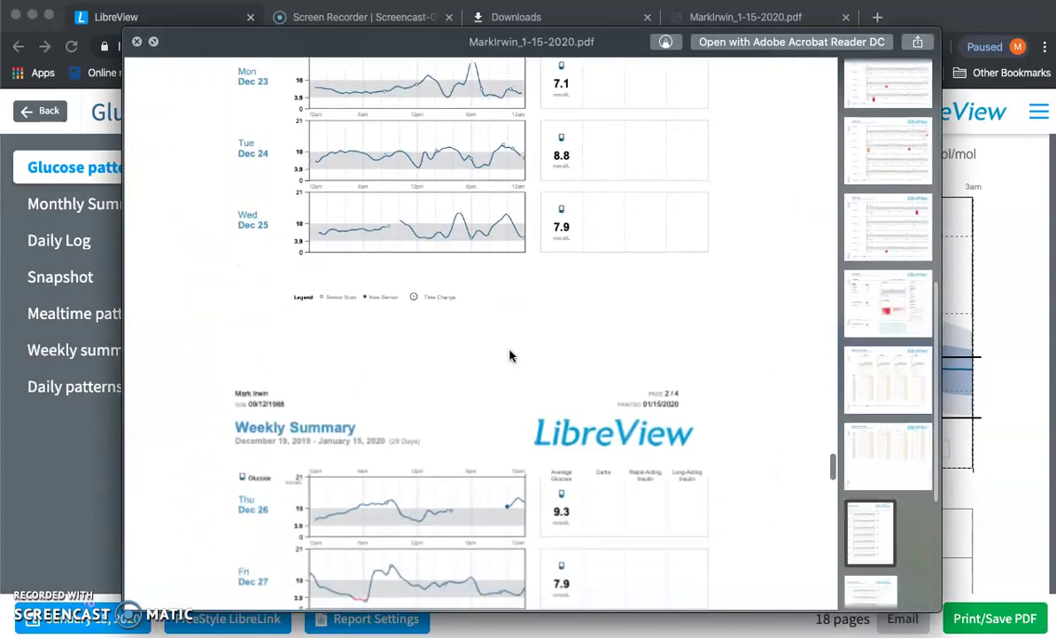
scroll(510, 355, "down", 20)
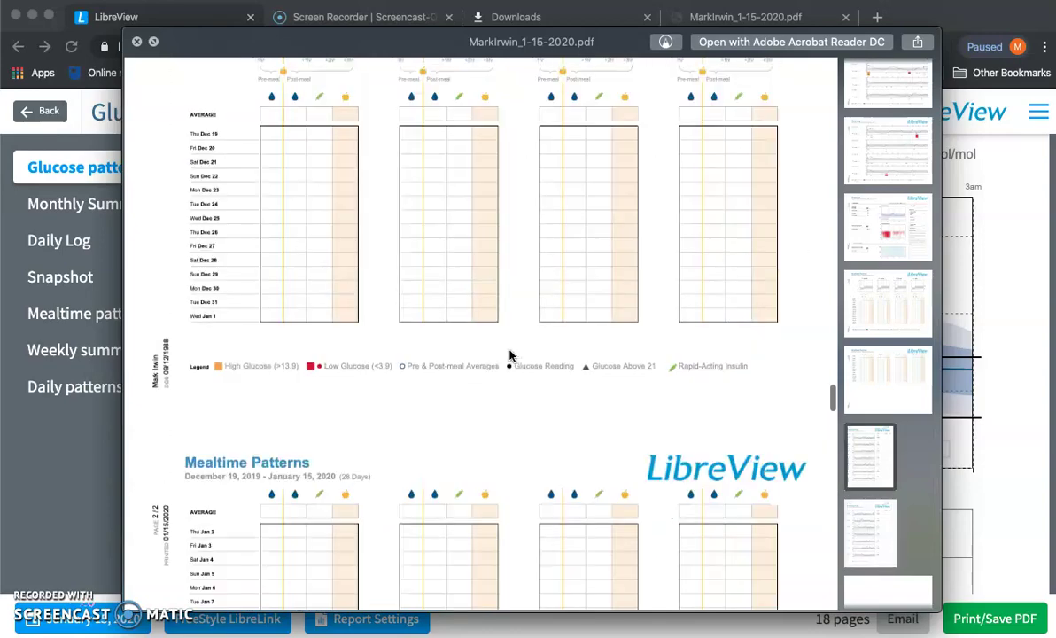
scroll(434, 354, "up", 20)
left_click(87, 455)
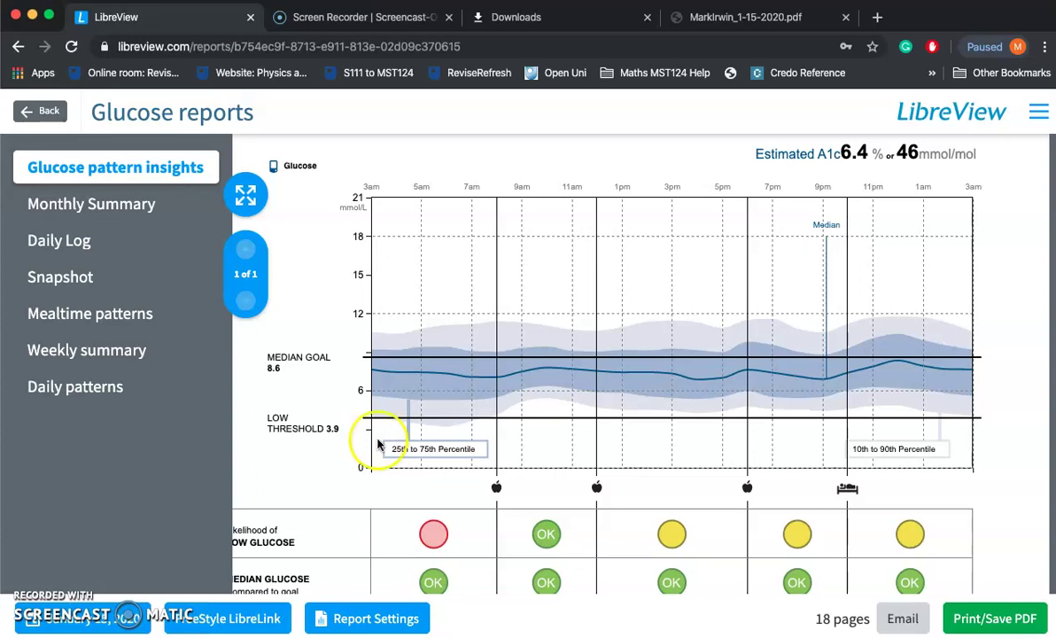
mouse_move(248, 624)
left_click(929, 620)
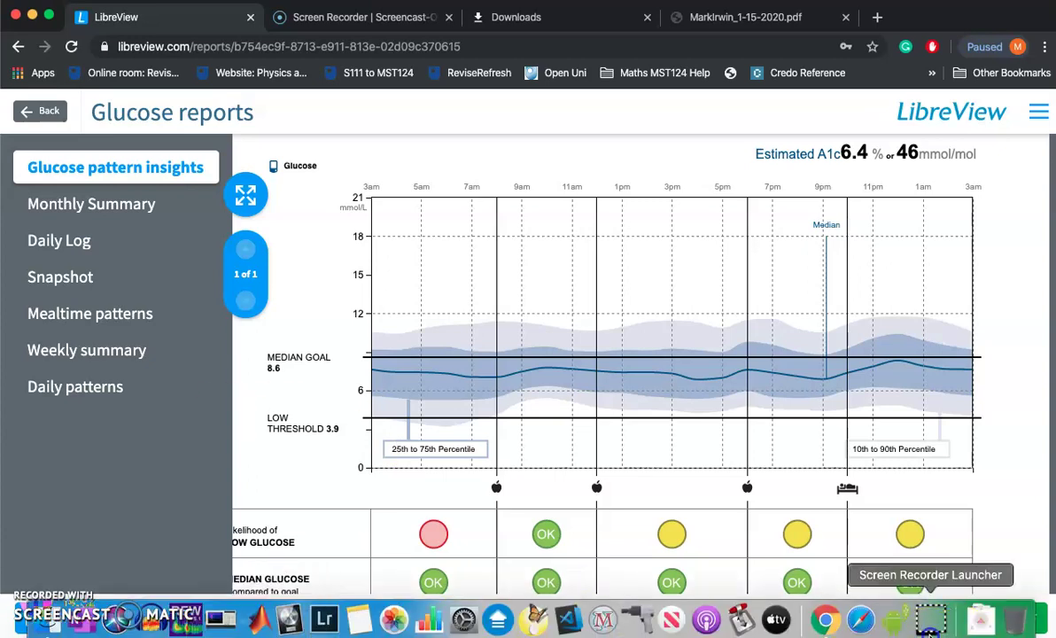
left_click(91, 531)
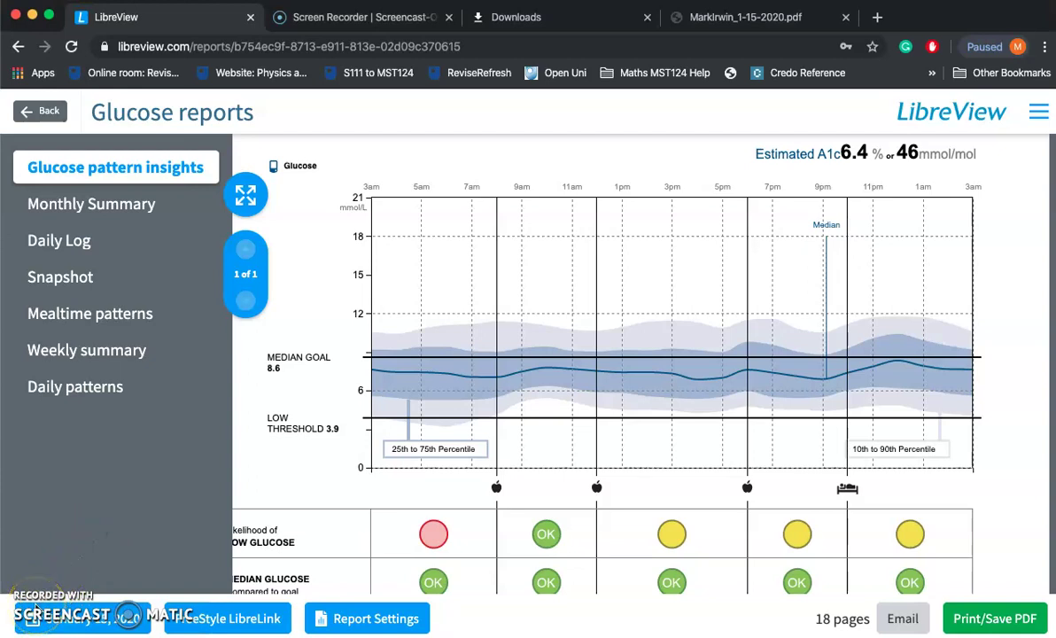